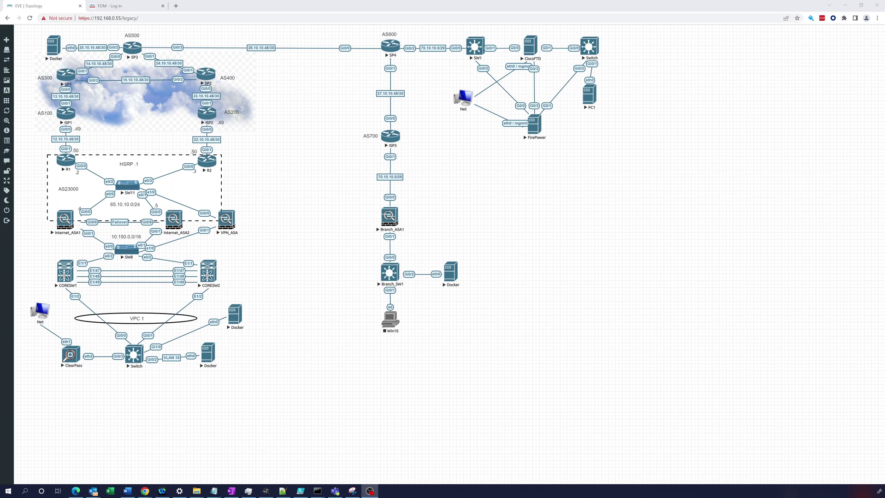
On the VPN_ASA console run show vpn-sessiondb l2l and highlight the 75.10.10.2 peer
mouse_move(232, 306)
mouse_move(225, 220)
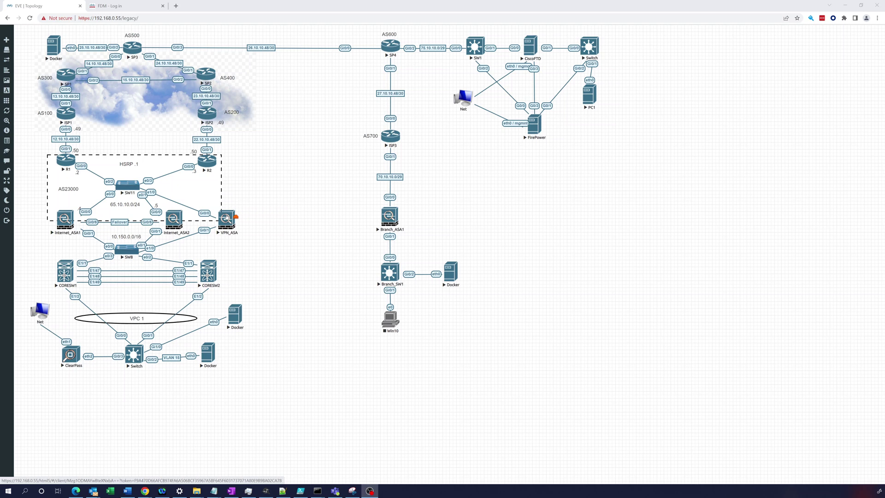
left_click(226, 218)
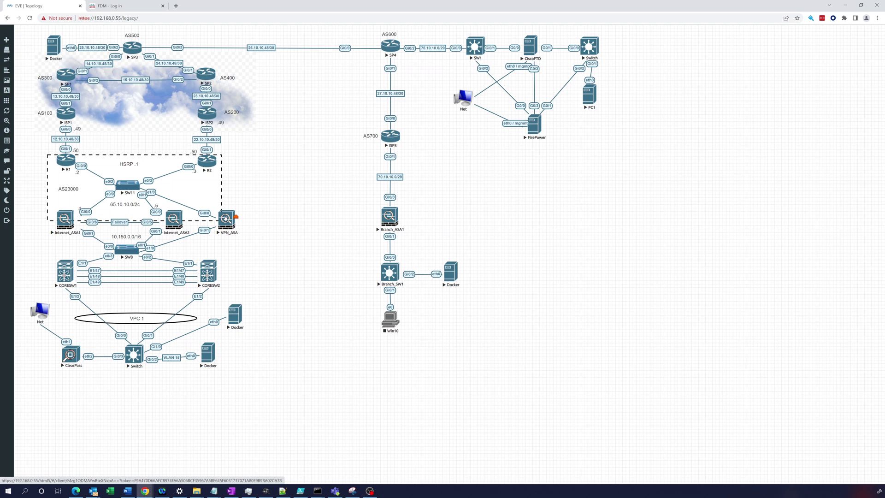
left_click(226, 218)
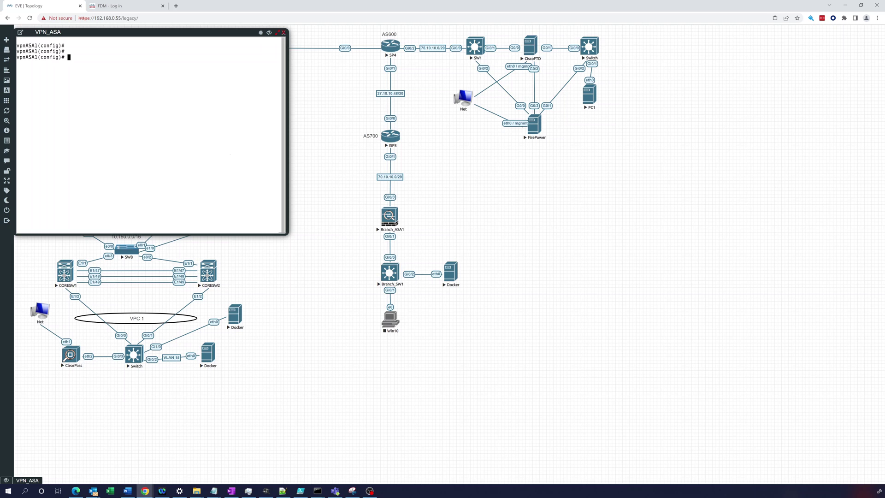
type("show vpn-se")
key("Tab")
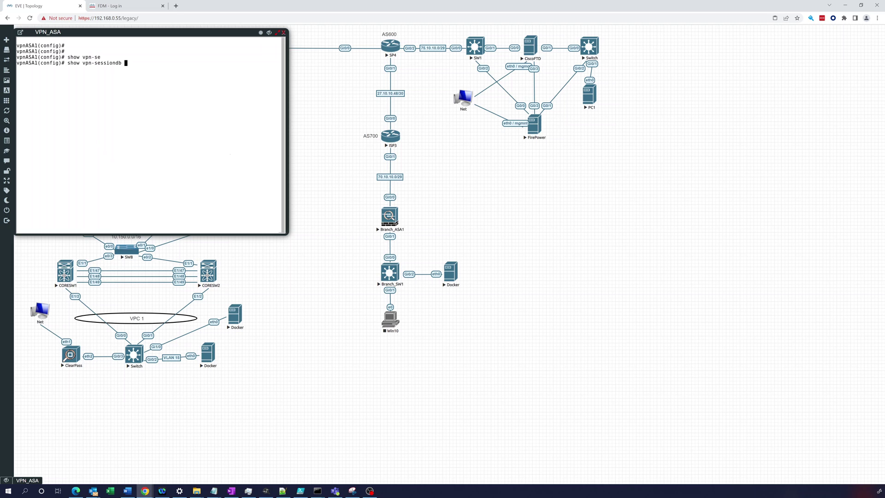
type("l2l")
key("Return")
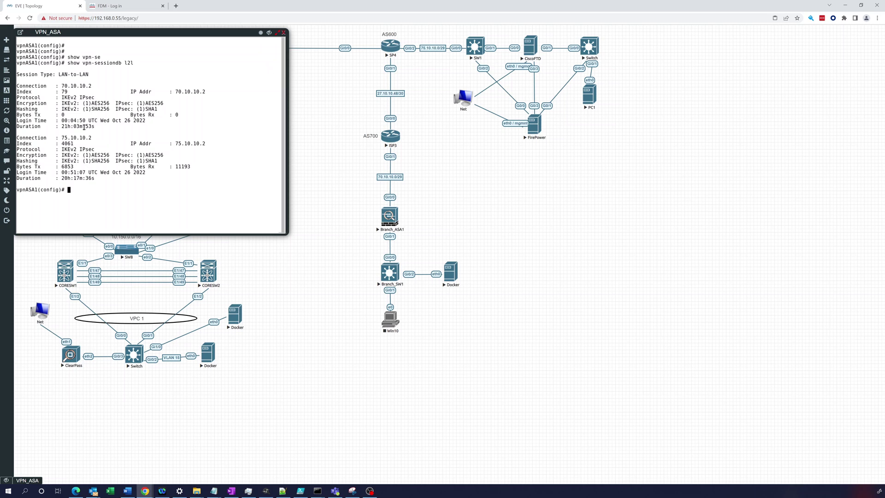
left_click_drag(61, 137, 91, 137)
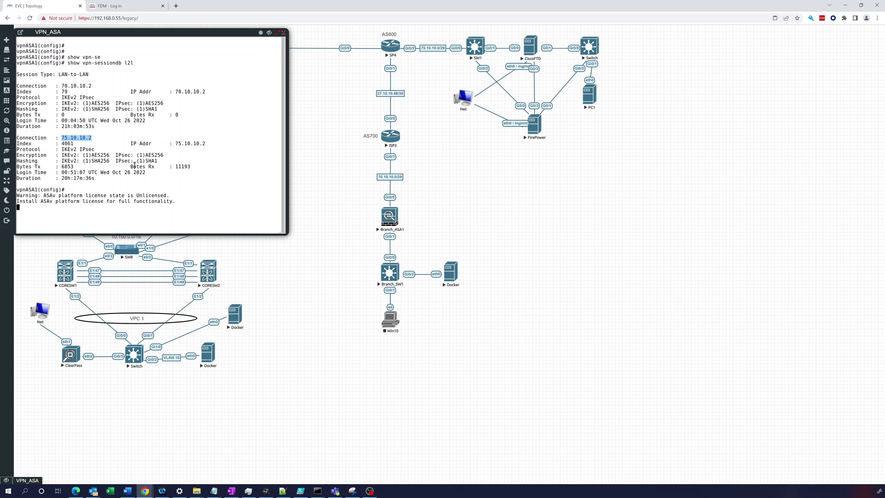
key("Return")
key("Return")
key("Return")
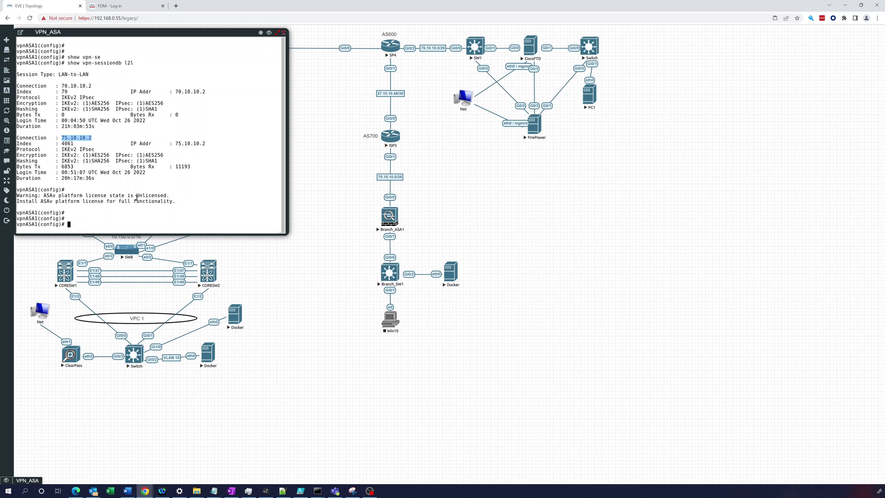
Open the Docker console and rerun its ping to 10.170.10.10
left_click(208, 356)
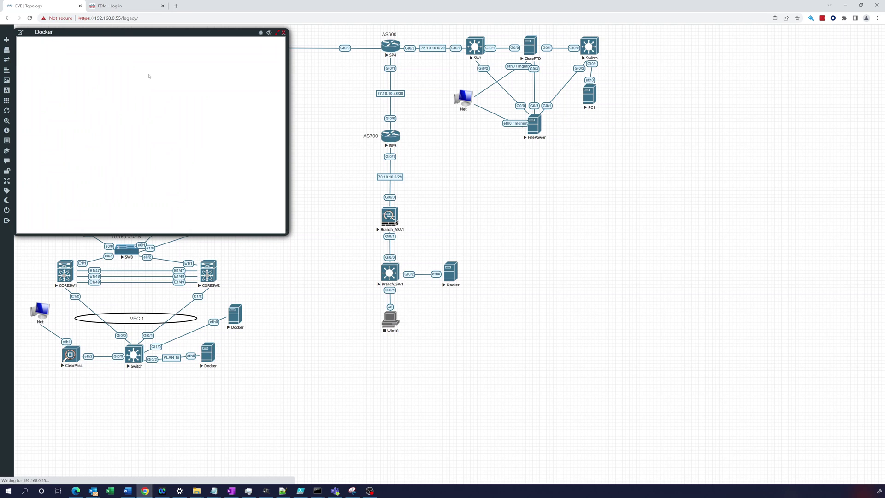
left_click_drag(158, 33, 237, 288)
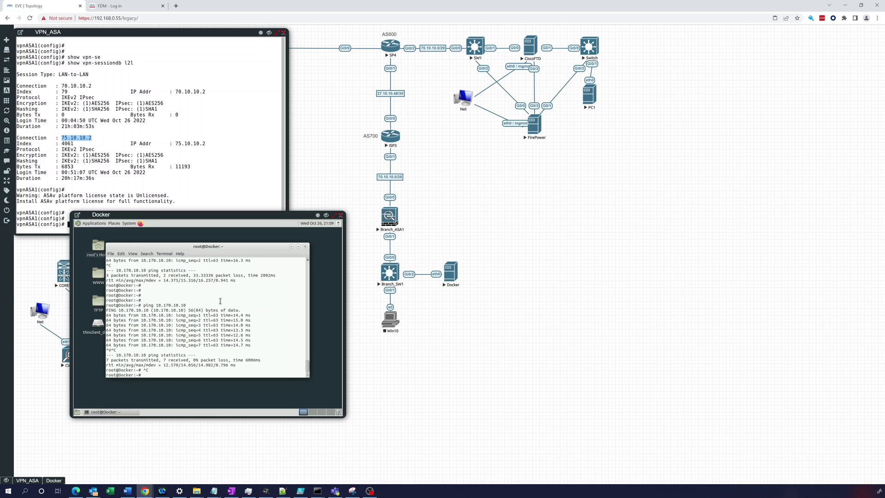
key("Up")
key("Return")
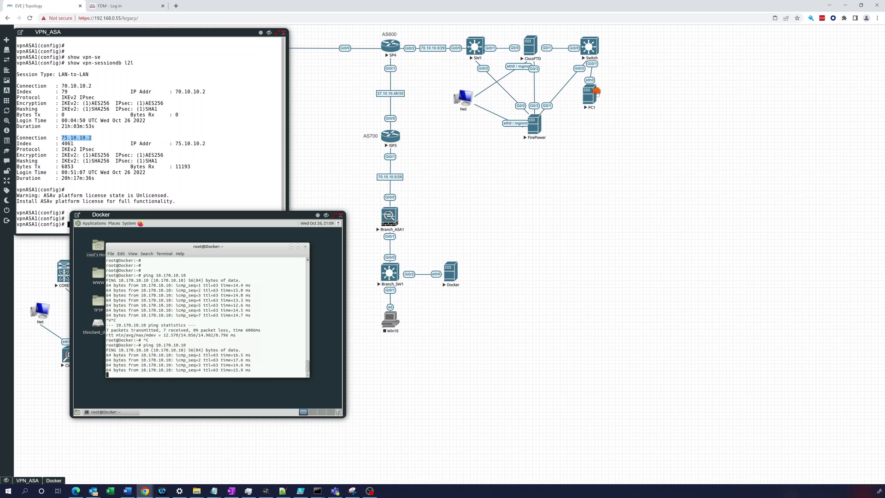
Open the PC1 console and rerun its ping to 10.150.15.10
left_click(592, 94)
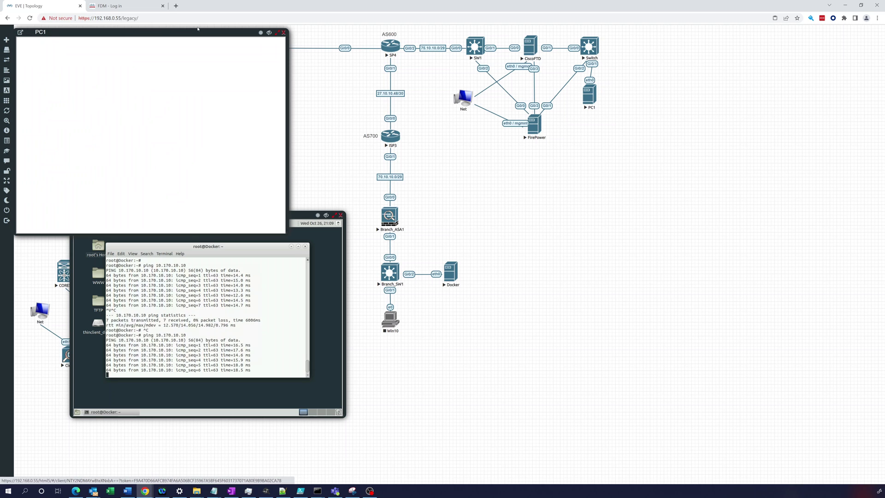
left_click_drag(197, 31, 764, 124)
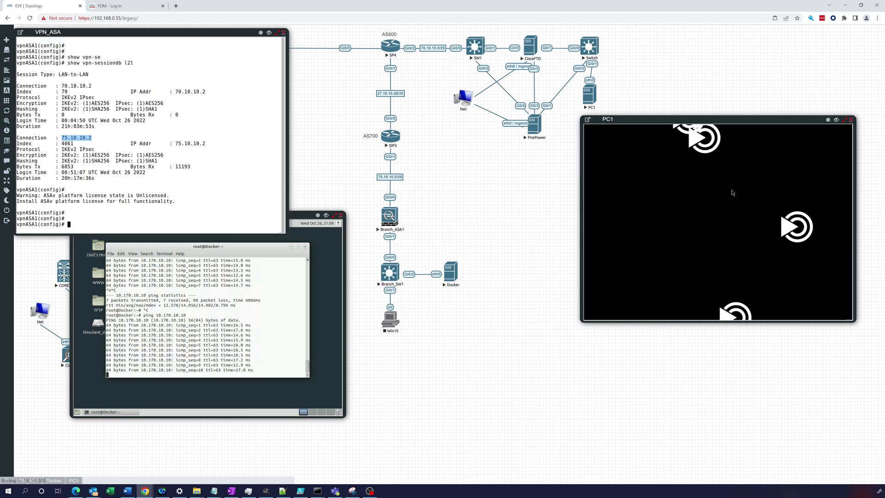
key("Up")
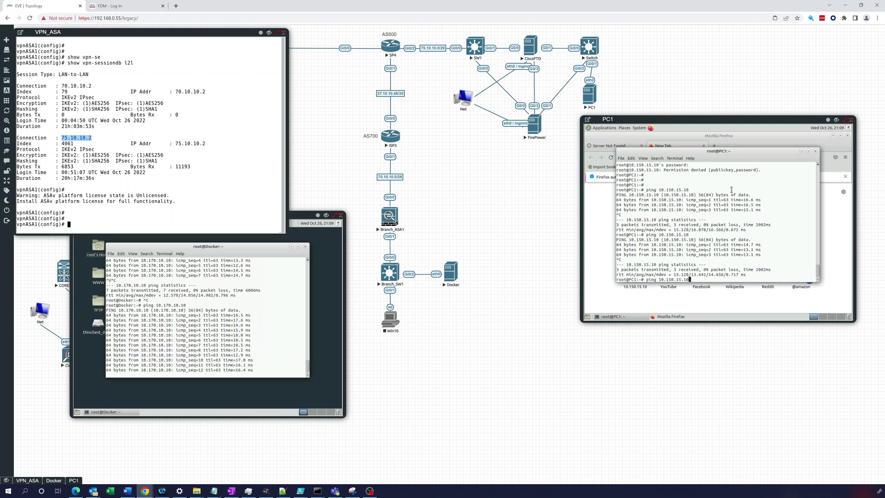
key("Return")
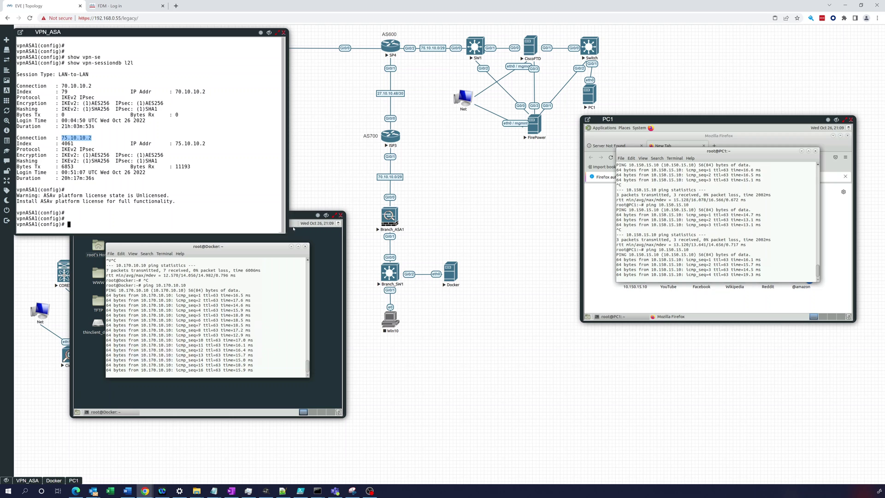
Stop the Docker ping, list its interfaces with ip addr, and stop PC1's ping
left_click_drag(298, 217, 488, 269)
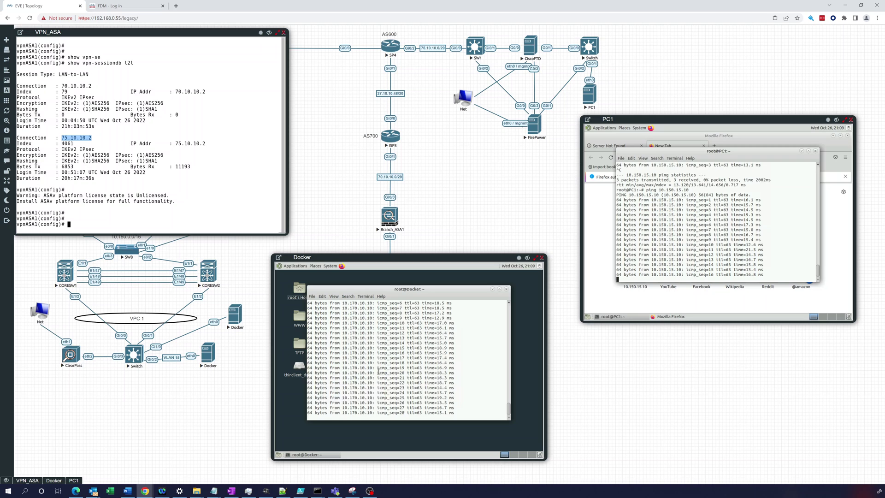
key("ctrl+c")
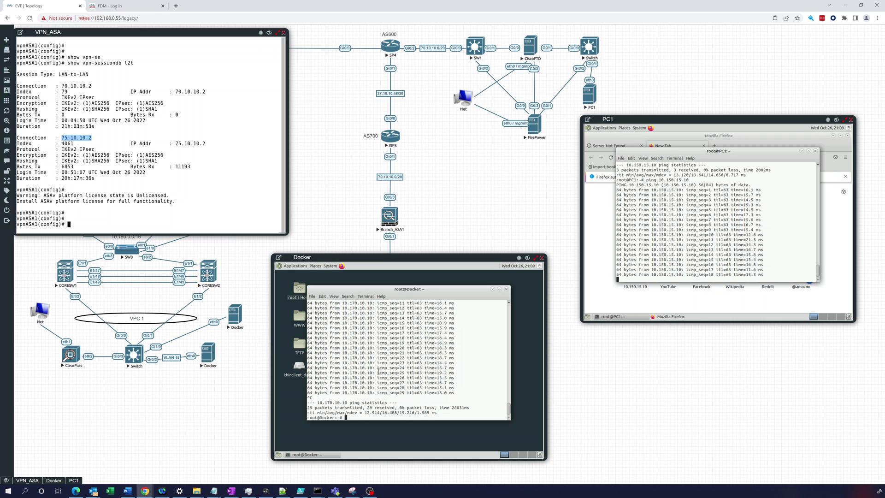
type("ip addr")
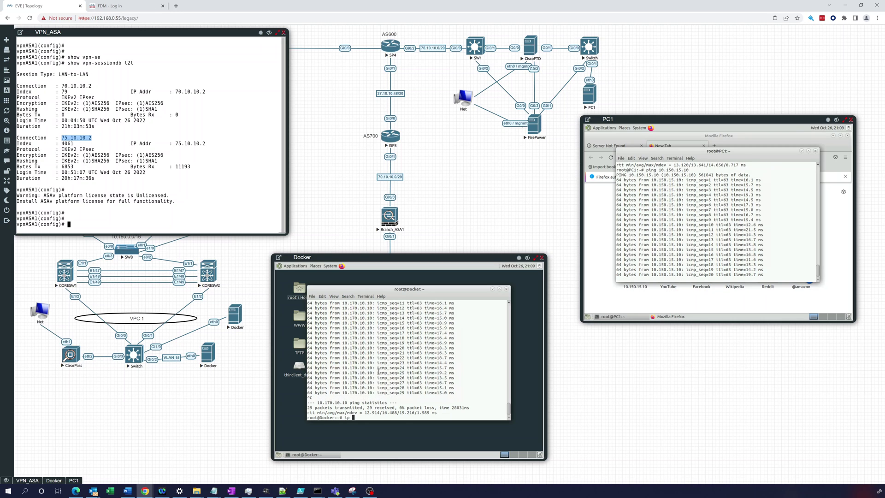
key("Return")
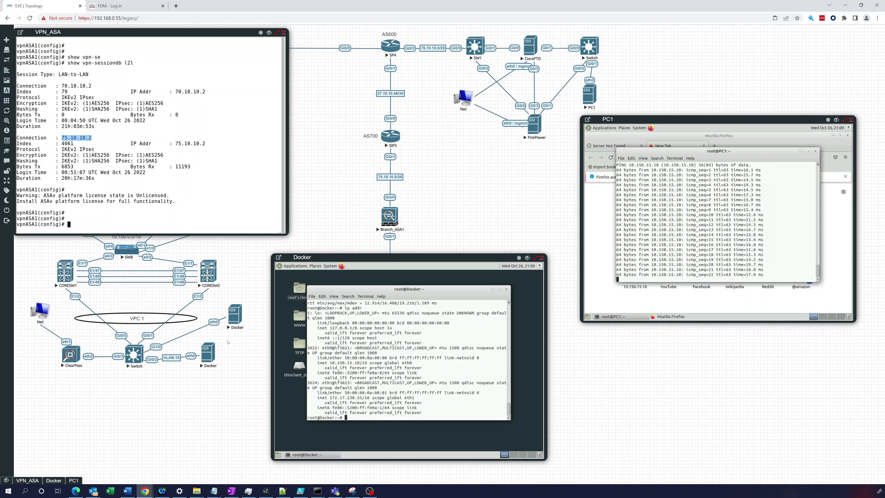
left_click_drag(330, 363, 360, 363)
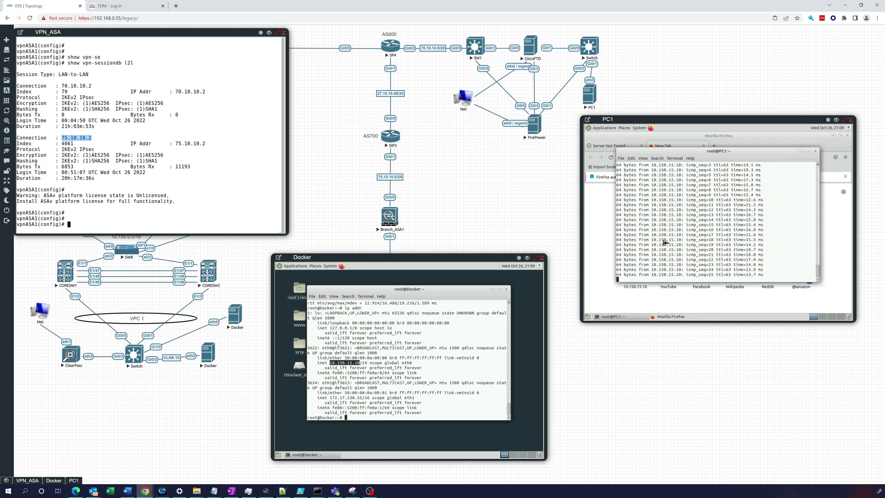
key("ctrl+c")
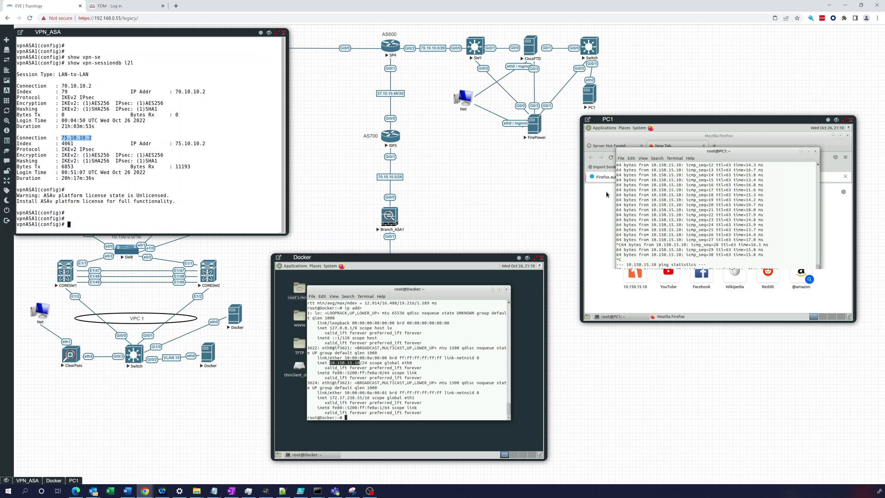
Open 10.150.15.10 from the suggestions in PC1's Firefox, then launch Firefox on the Docker host
left_click(662, 146)
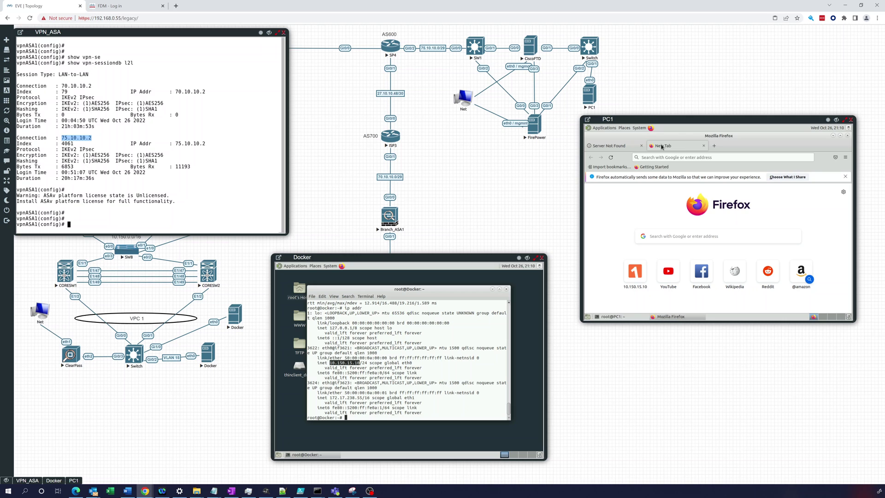
left_click(659, 156)
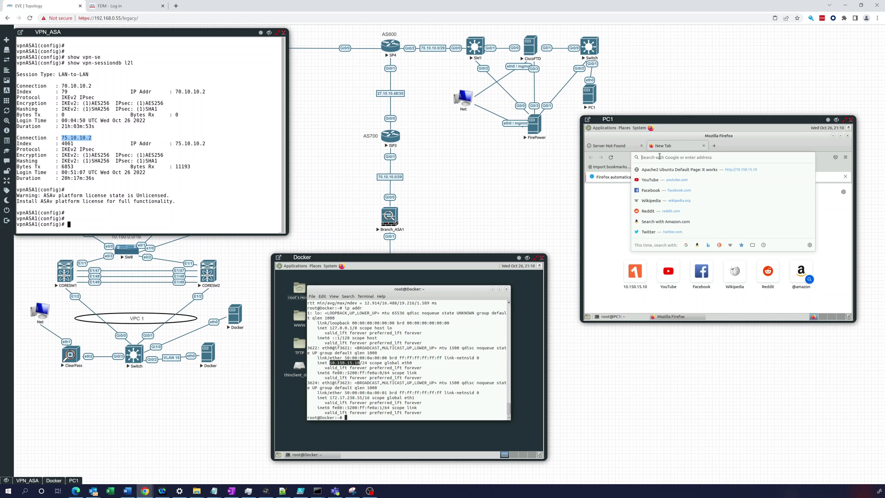
left_click(708, 170)
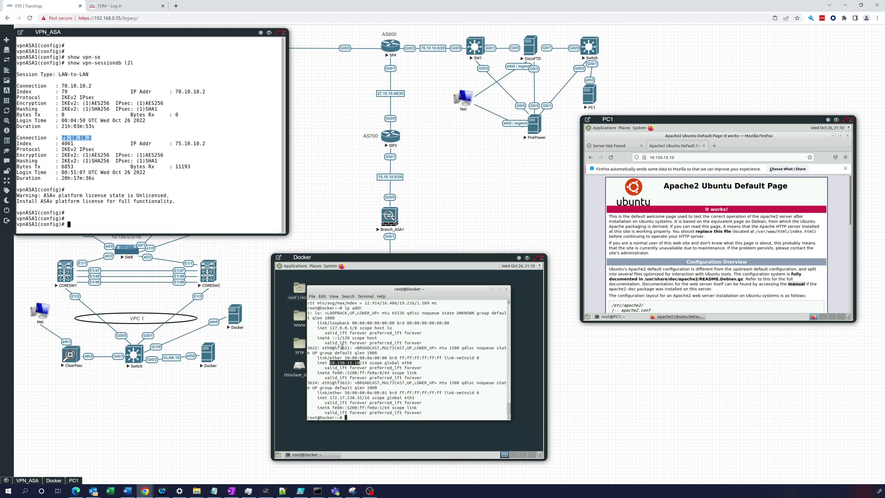
left_click(341, 266)
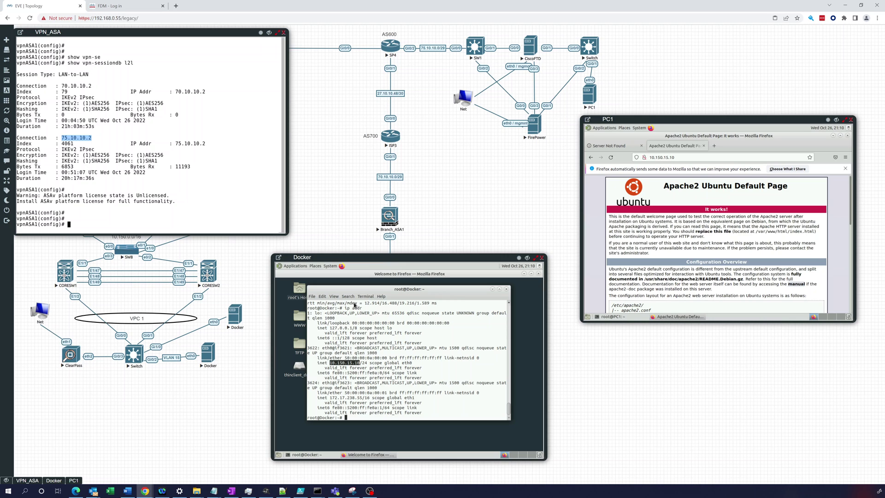
left_click(363, 294)
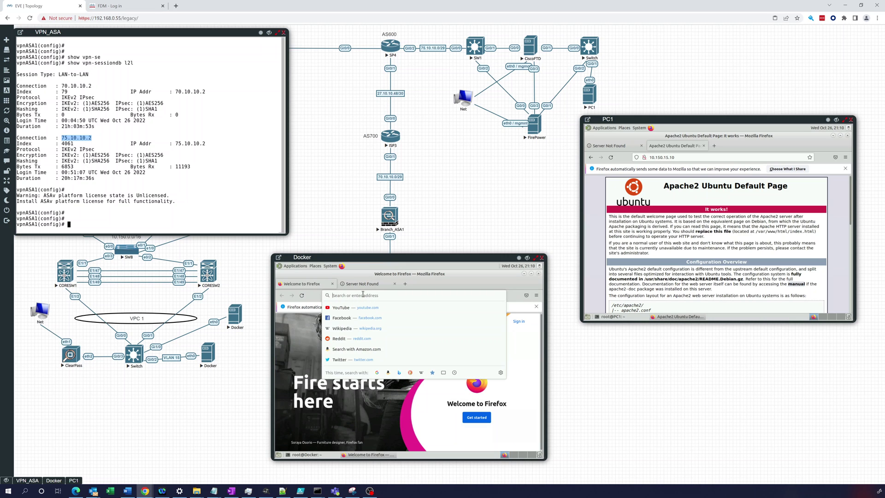
type("https")
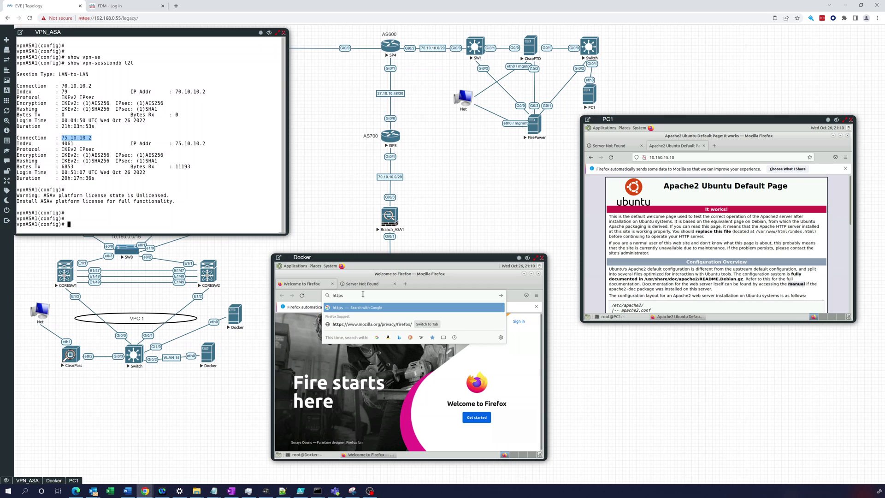
key("BackSpace")
type(":")
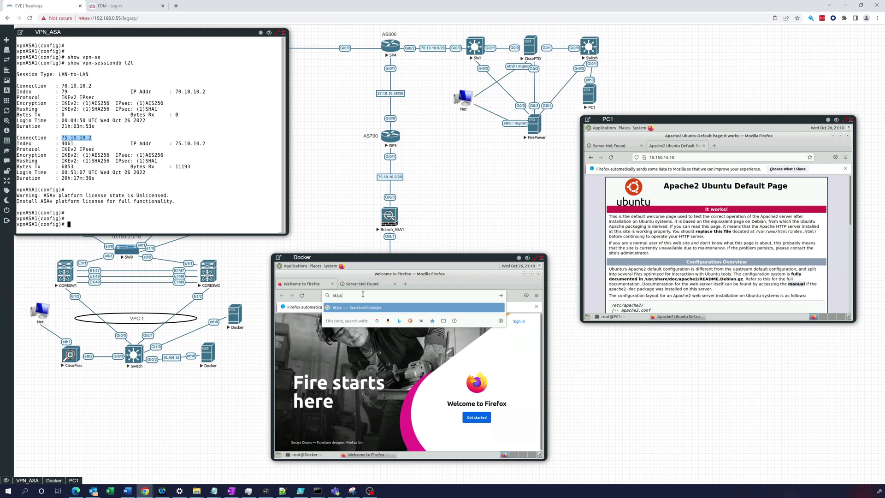
type("//10.170.10.10")
key("Return")
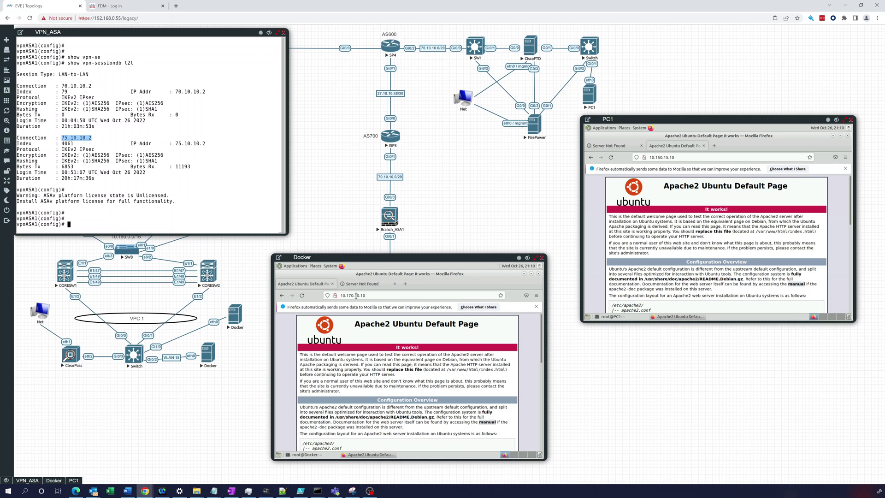
left_click(537, 274)
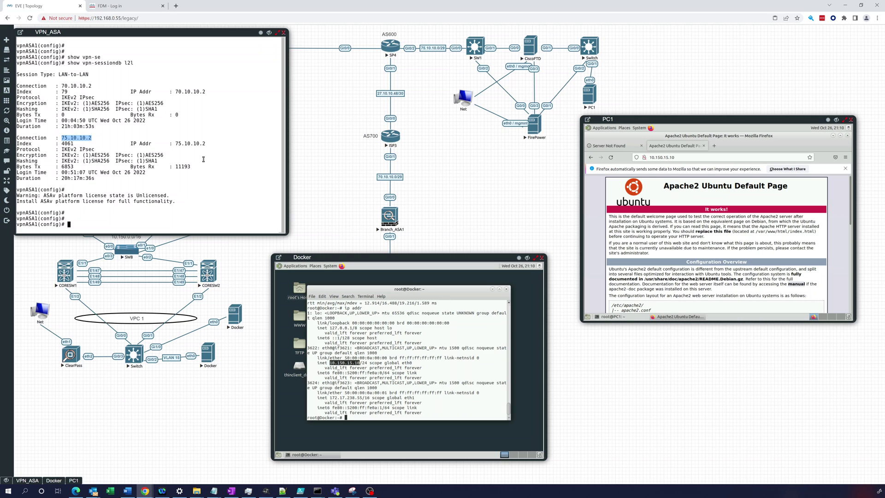
Run show crypto ikev2 sa on the ASA and enlarge the console to see both tunnels
key("Up")
key("BackSpace")
key("BackSpace")
key("BackSpace")
key("BackSpace")
key("BackSpace")
key("BackSpace")
key("BackSpace")
key("BackSpace")
key("BackSpace")
key("BackSpace")
key("BackSpace")
key("BackSpace")
key("BackSpace")
key("BackSpace")
key("BackSpace")
key("BackSpace")
key("BackSpace")
type("crypto ikev2 sa")
key("Return")
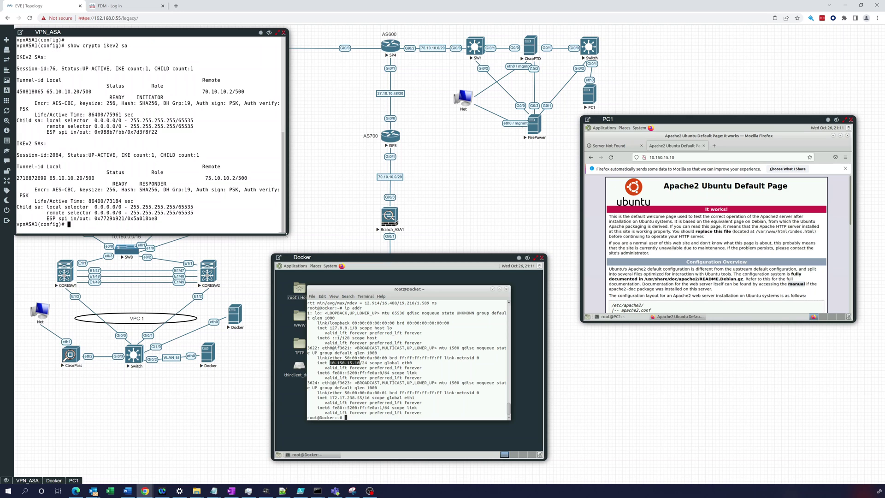
left_click_drag(287, 234, 285, 276)
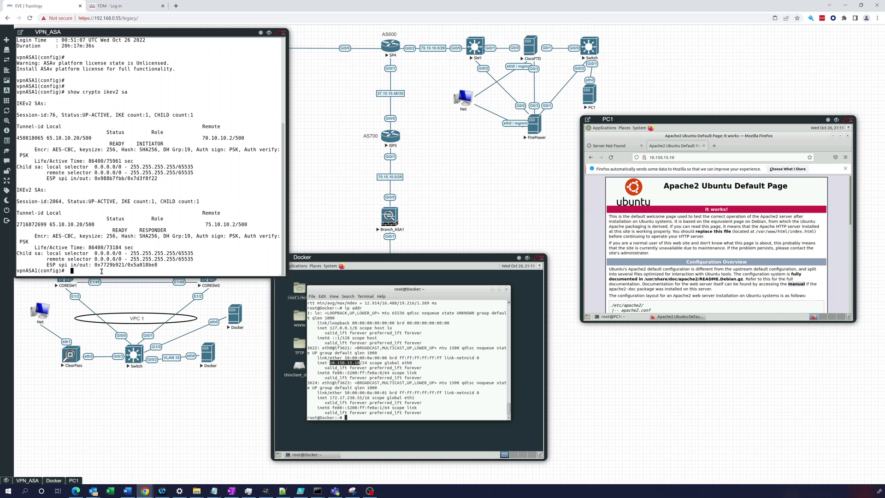
Run show crypto ipsec sa on the ASA and page to the ASATOFTD tunnel's 125/140 packet counters
key("BackSpace")
type("show ip")
key("BackSpace")
key("BackSpace")
type("cryp")
key("Tab")
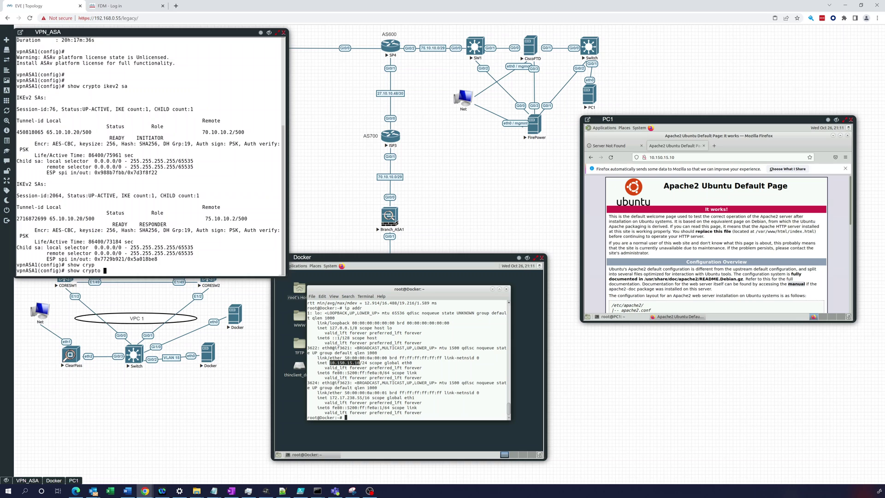
type("ipsec sa")
key("Return")
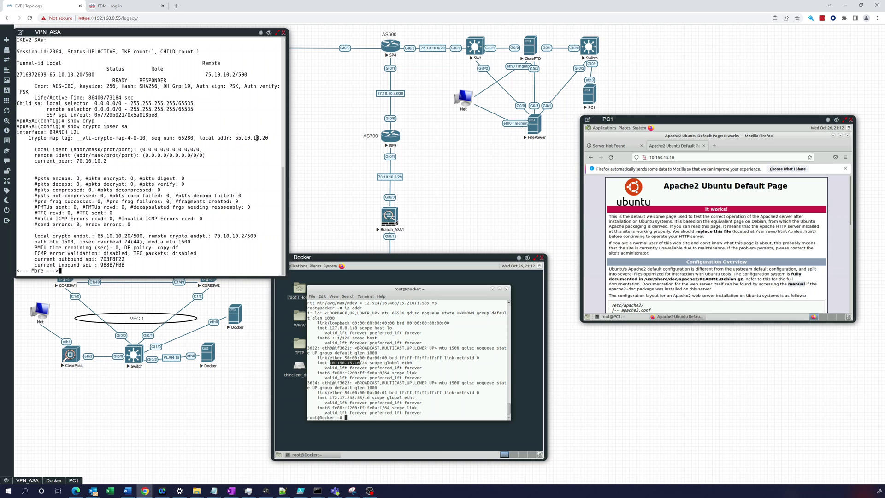
left_click_drag(78, 161, 110, 161)
key("space")
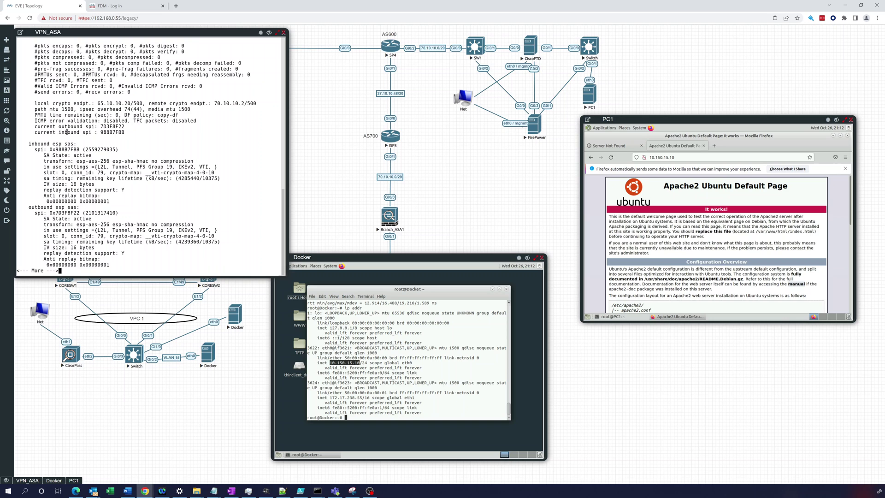
key("space")
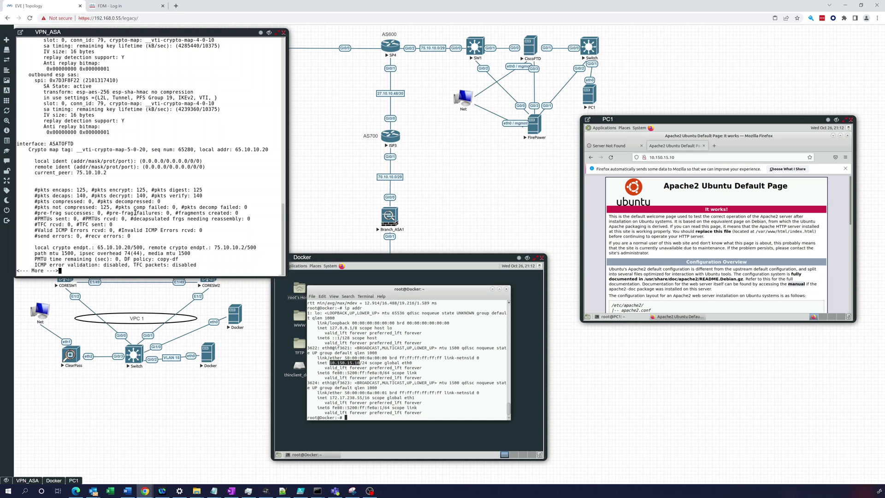
Page through the remaining IPsec SA output to reveal the active esp-aes-256 inbound and outbound SAs
key("space")
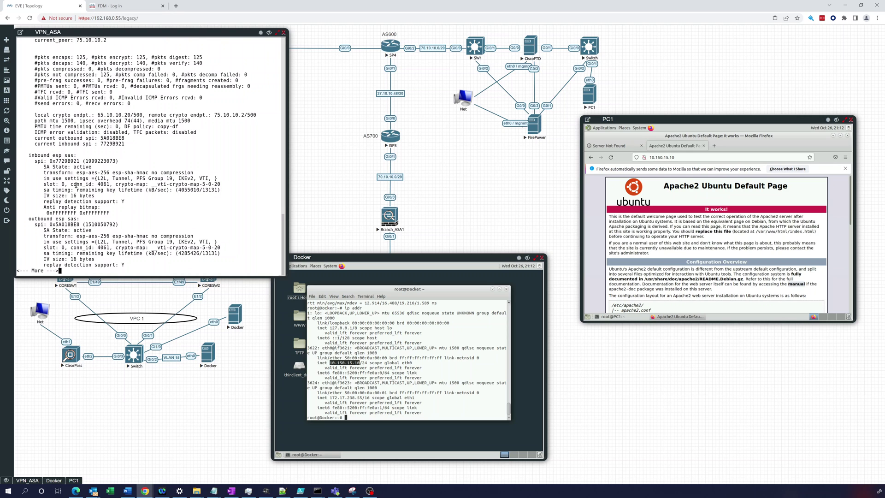
key("space")
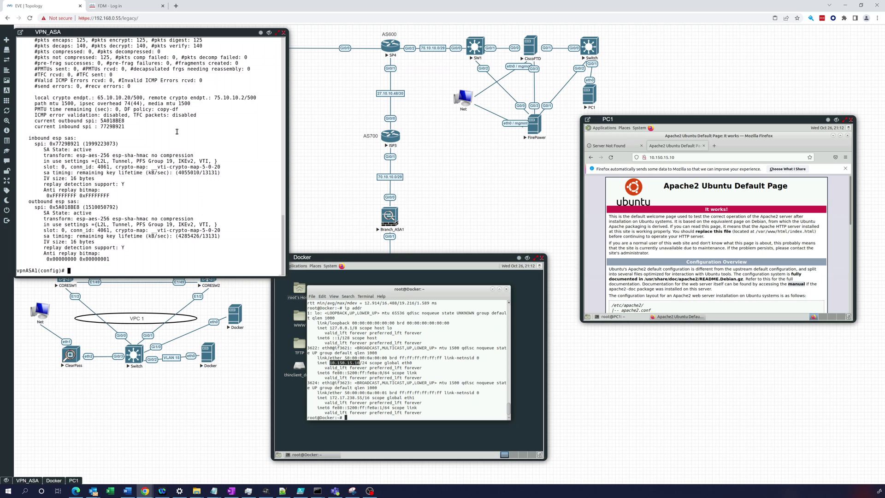
Log back in to Firepower Device Manager on the FDM login tab using the saved admin credentials
left_click(117, 8)
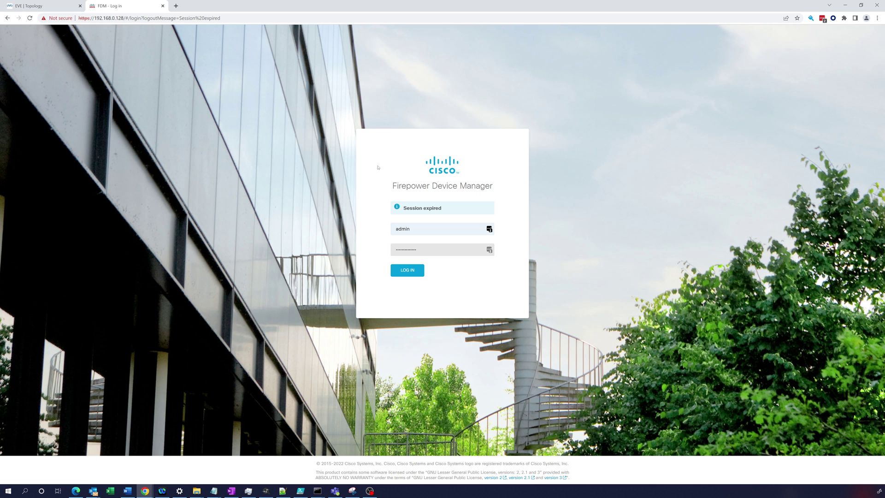
left_click(412, 271)
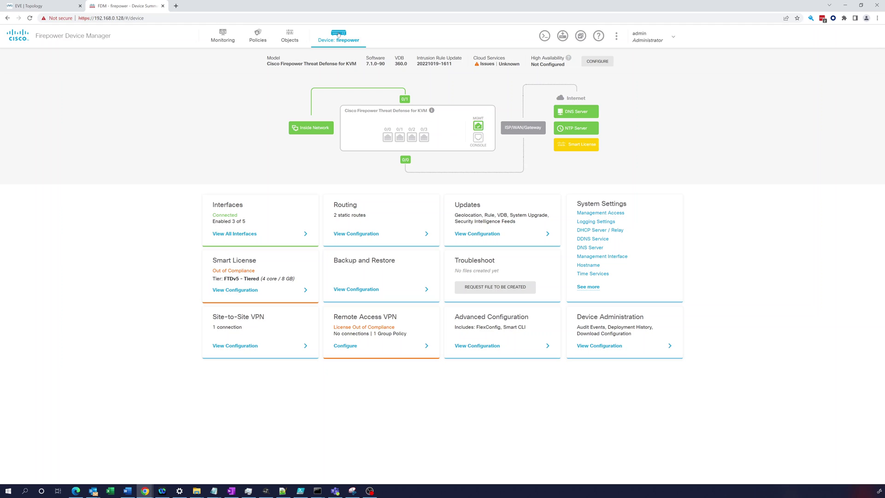
mouse_move(387, 140)
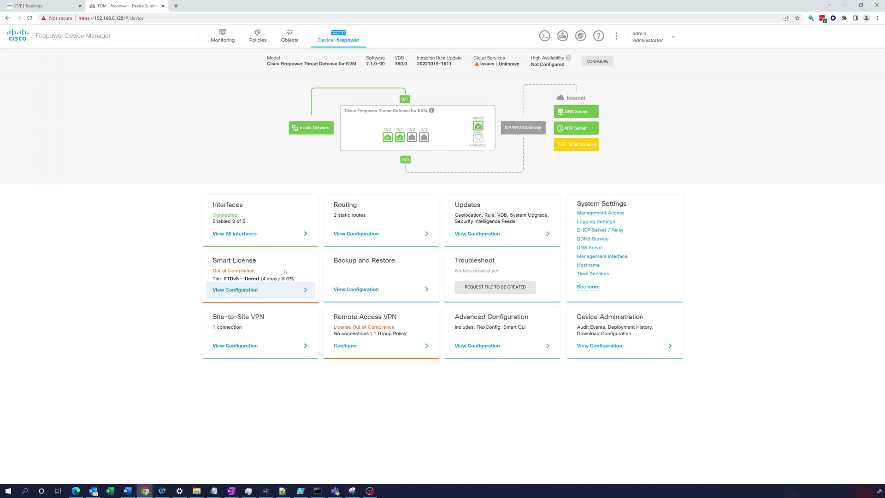
Open the full interface list and view the Virtual Tunnel Interfaces tab showing Tunnel20
left_click(242, 233)
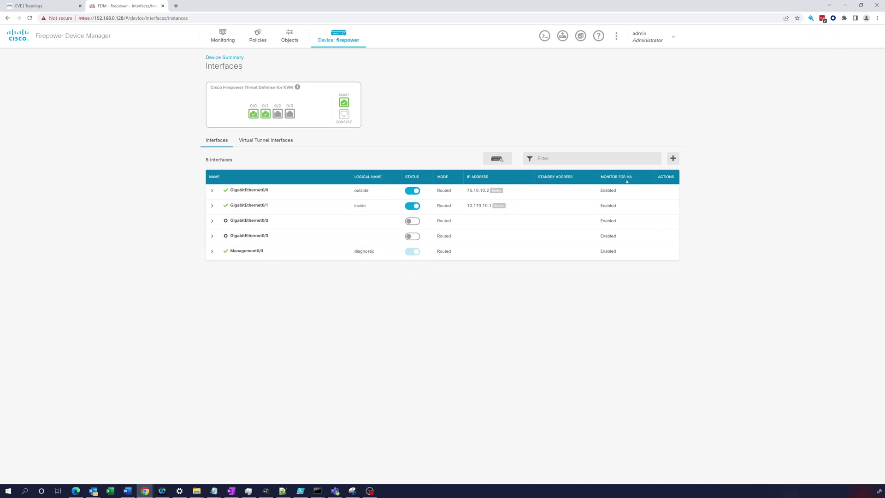
left_click(259, 141)
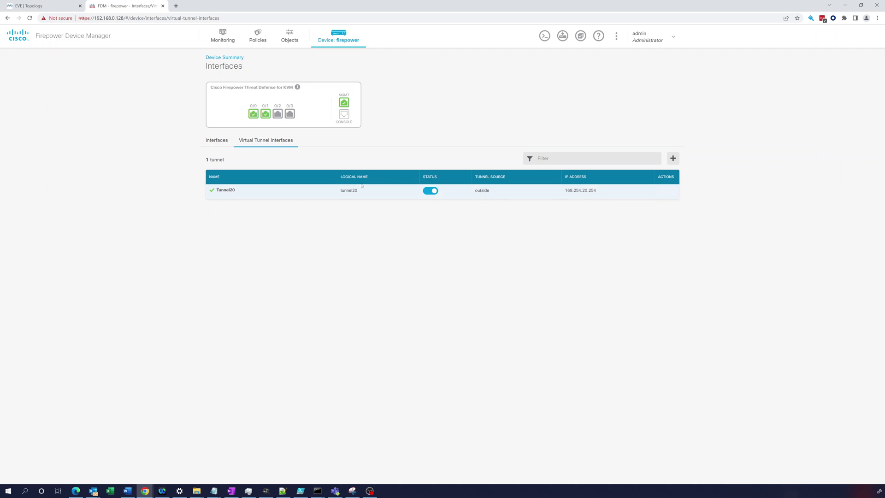
mouse_move(253, 119)
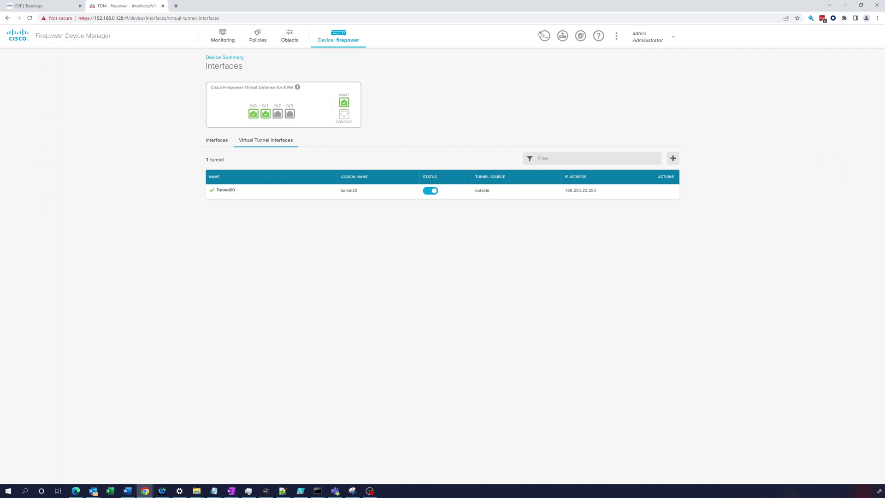
Open the FDM CLI console and run show vpn-sessiondb l2l
left_click(542, 35)
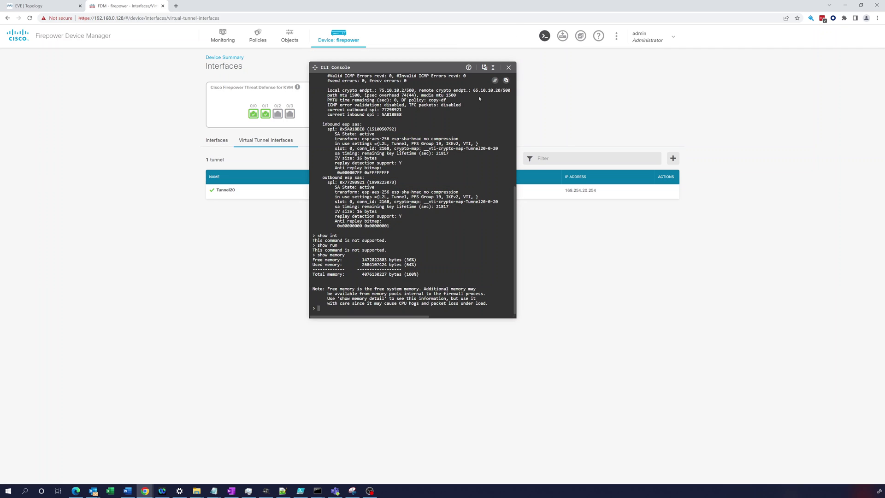
key("Return")
key("Return")
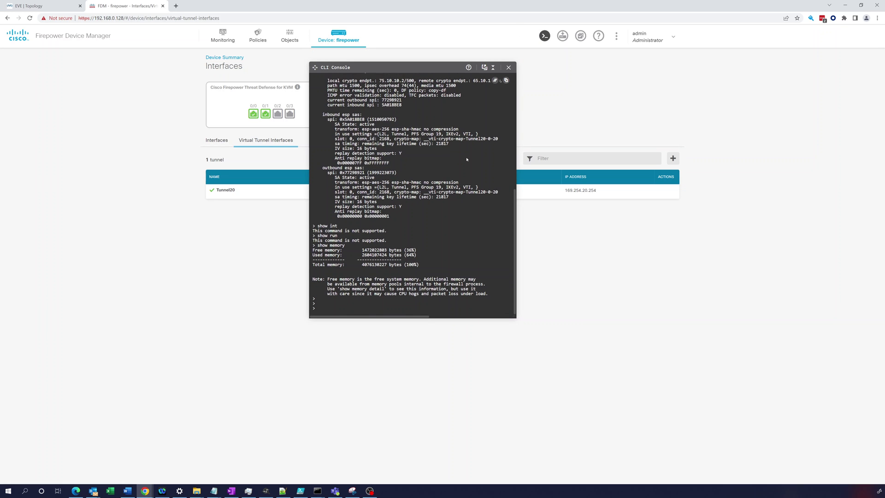
key("Return")
key("Return")
type("show ")
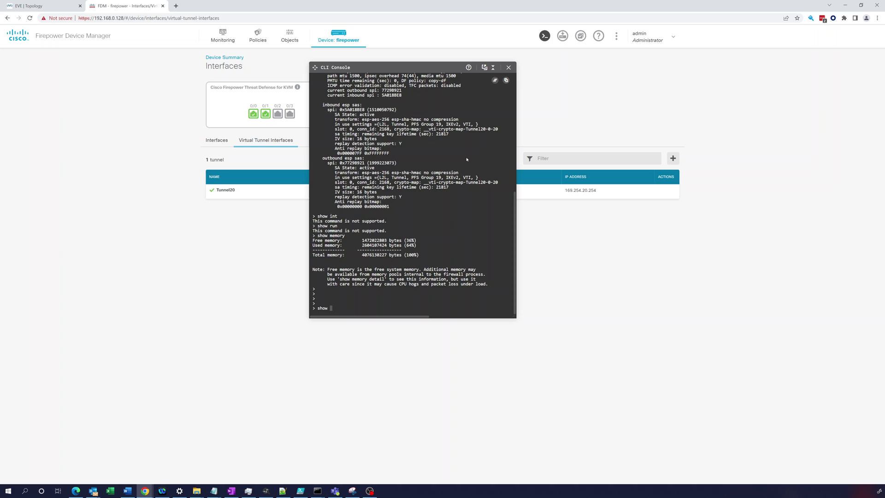
type("vpn-ses")
key("Tab")
type("l2l")
key("Return")
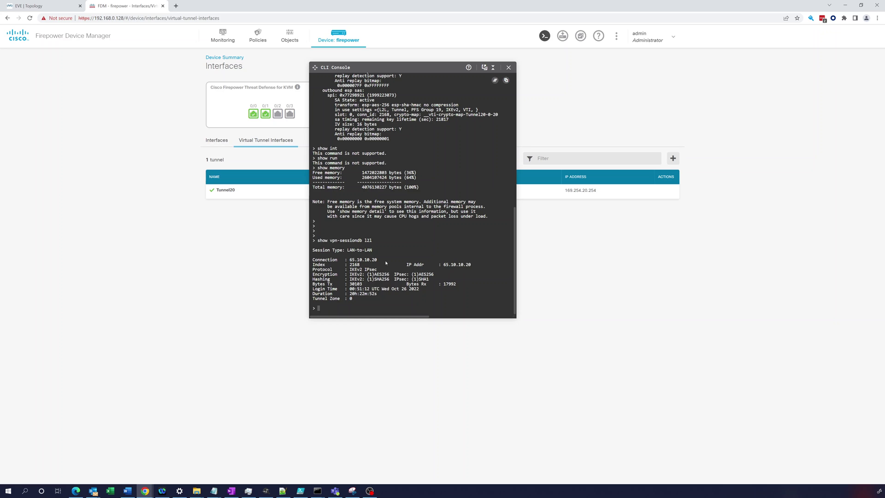
Run show crypto ikev2 sa and show crypto ipsec sa to check Tunnel20's SAs toward 65.10.10.20
type("show crypto ikev2 sa")
key("Return")
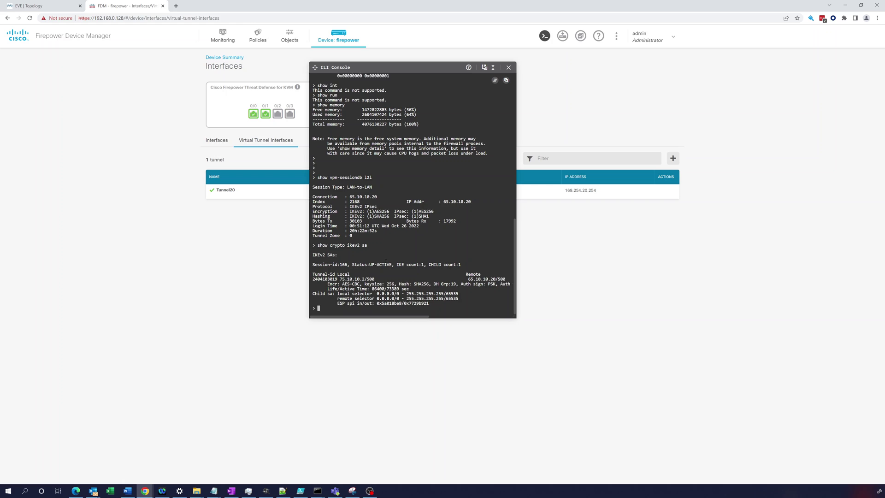
key("Return")
key("Return")
type("show")
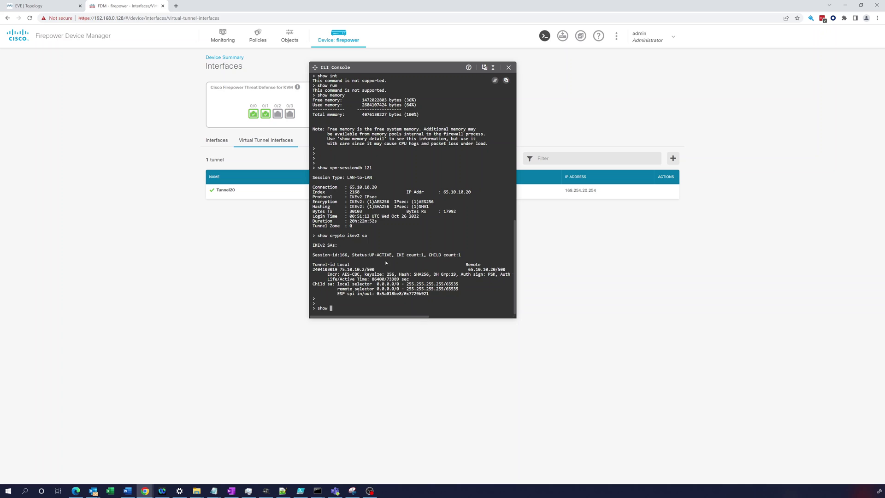
type("crypto ipsec sa")
key("Return")
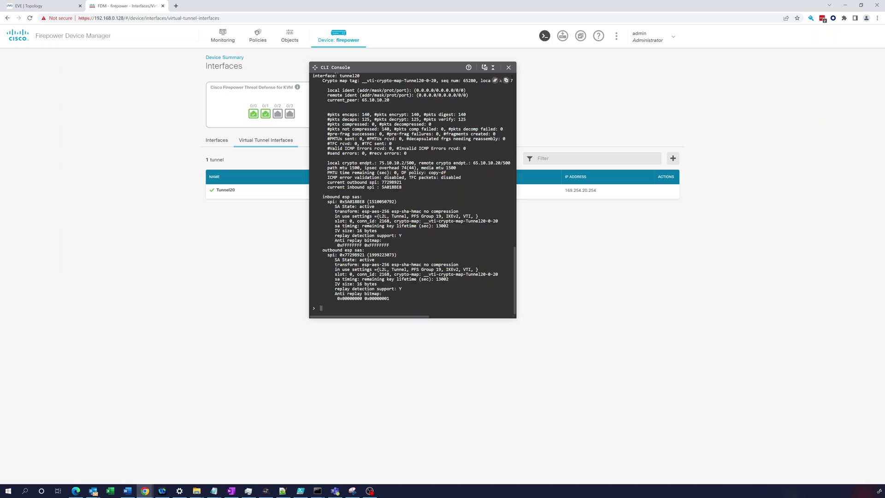
Close the CLI console and view Network Overview traffic: ICMP 36 and SSH 2 transactions
left_click(508, 68)
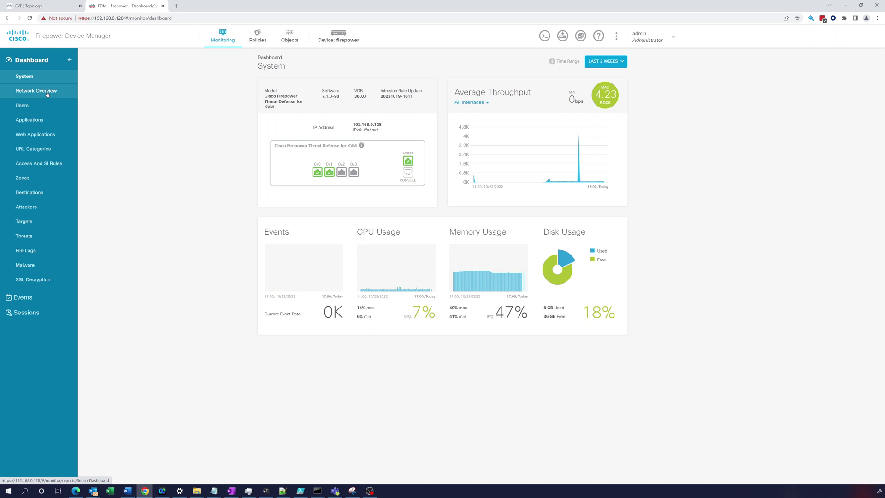
left_click(46, 92)
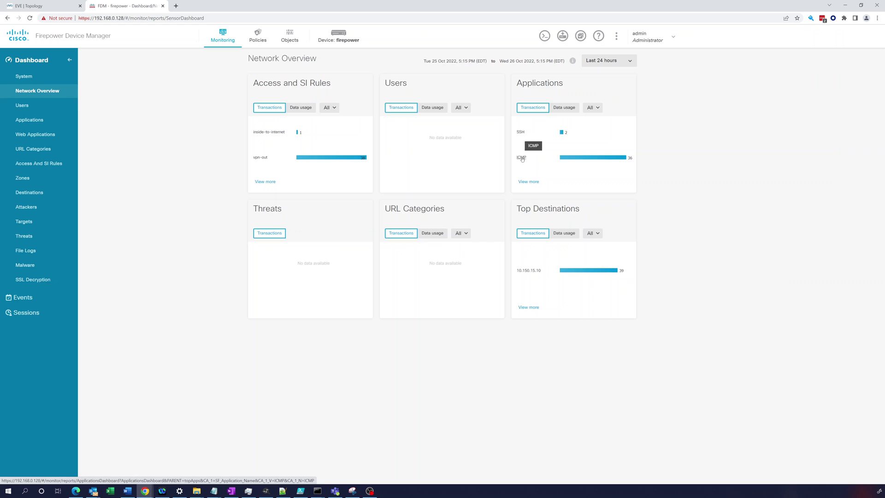
Review the Users, Applications, Web Applications, URL Categories and Access and SI Rules reports
left_click(23, 106)
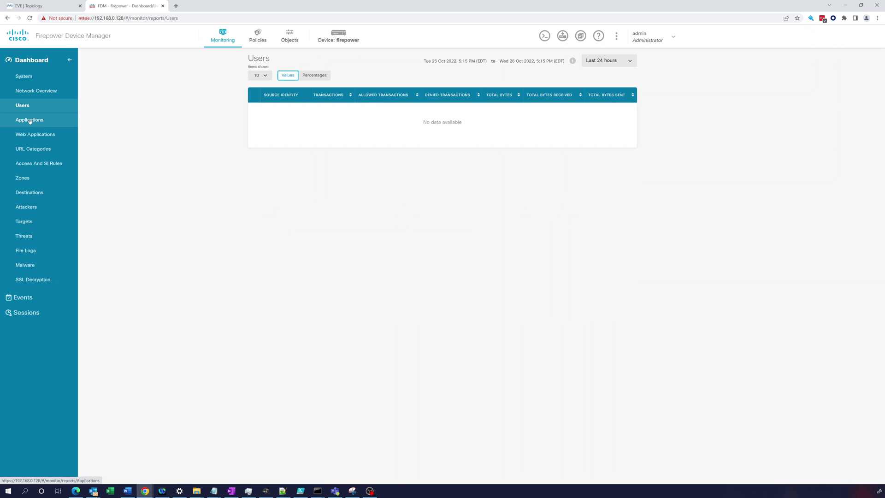
left_click(30, 121)
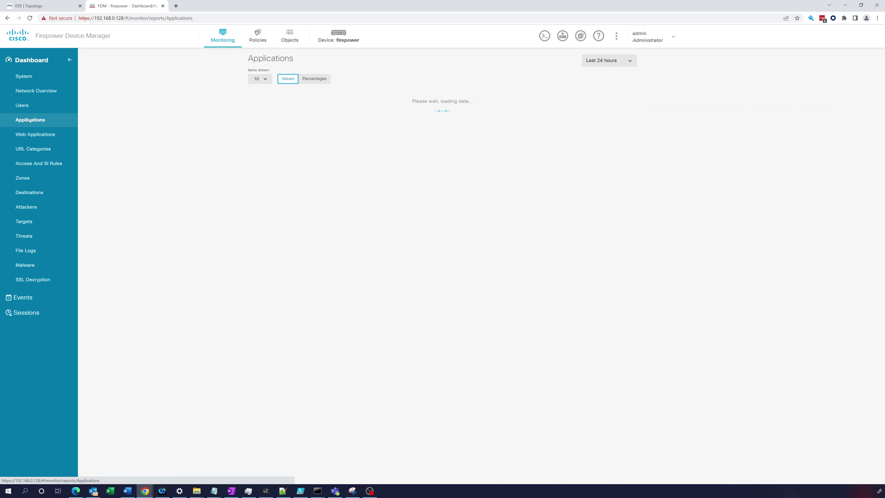
left_click(31, 135)
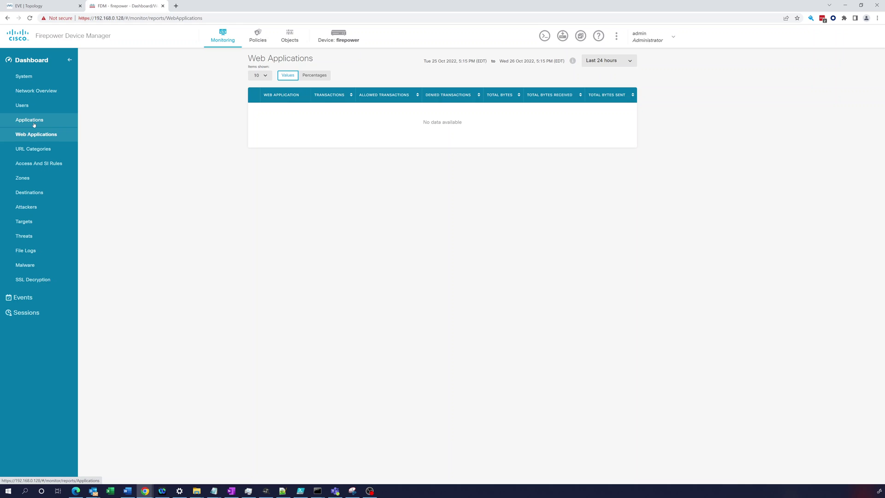
left_click(33, 124)
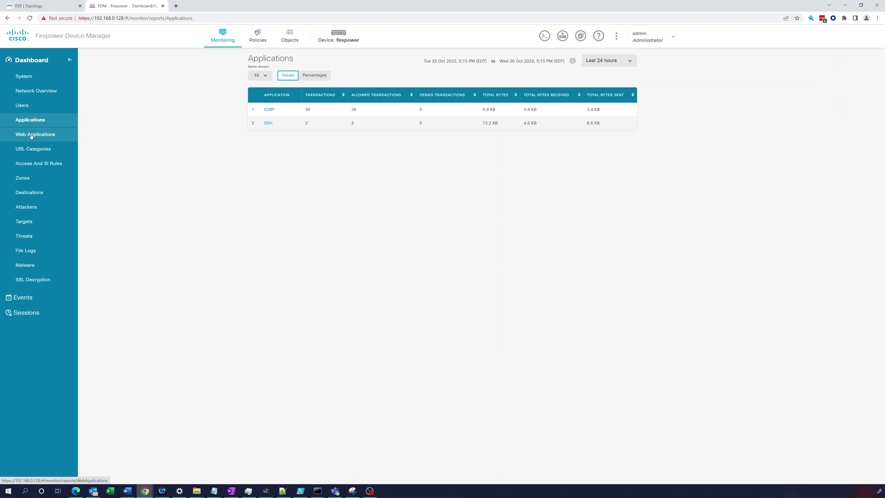
left_click(32, 135)
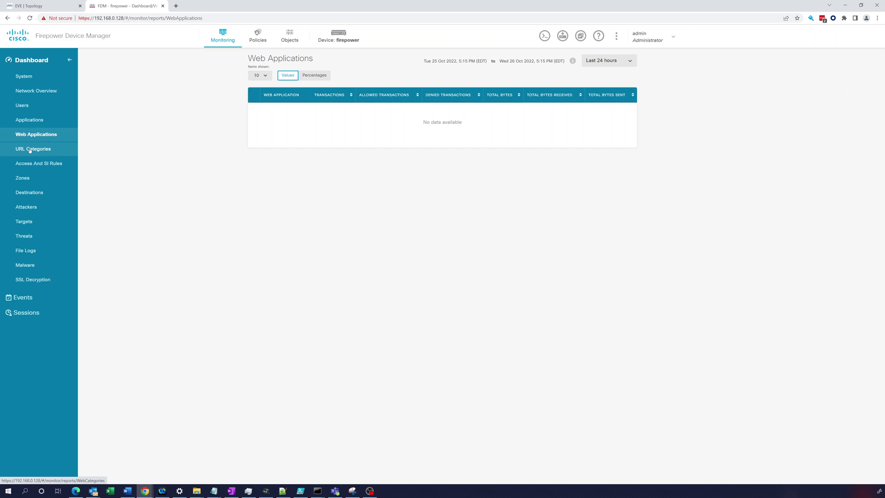
left_click(30, 150)
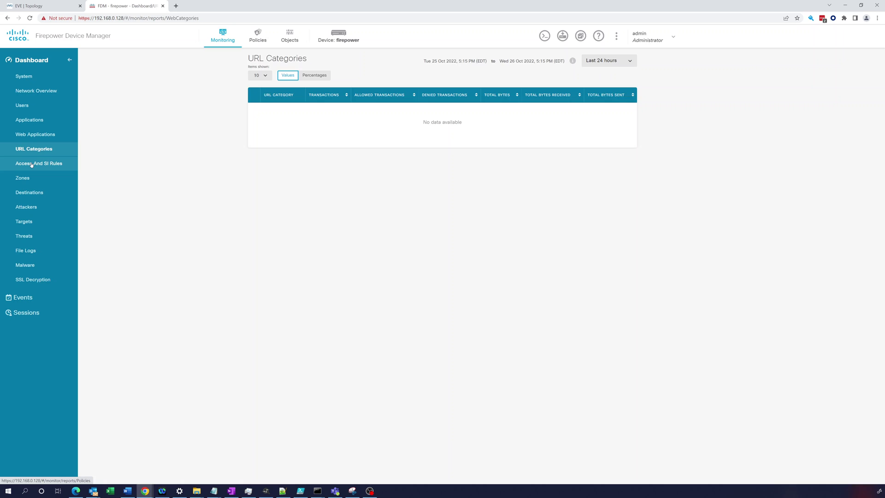
left_click(31, 163)
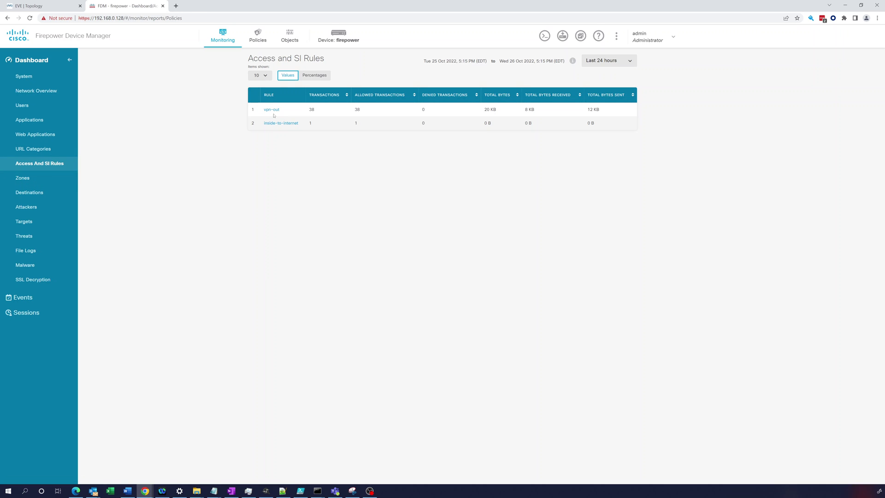
Review the Zones, Destinations, Attackers, Targets, Threats, File Logs, Malware and SSL Decryption reports
left_click(22, 180)
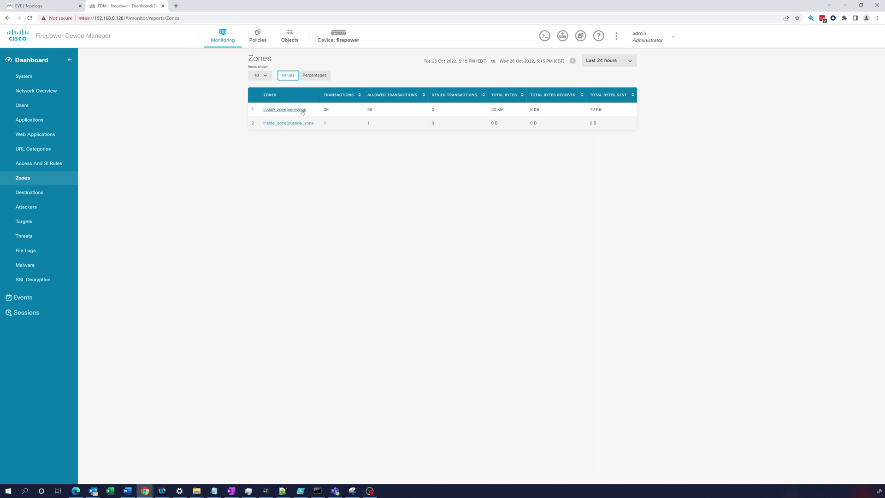
left_click(37, 193)
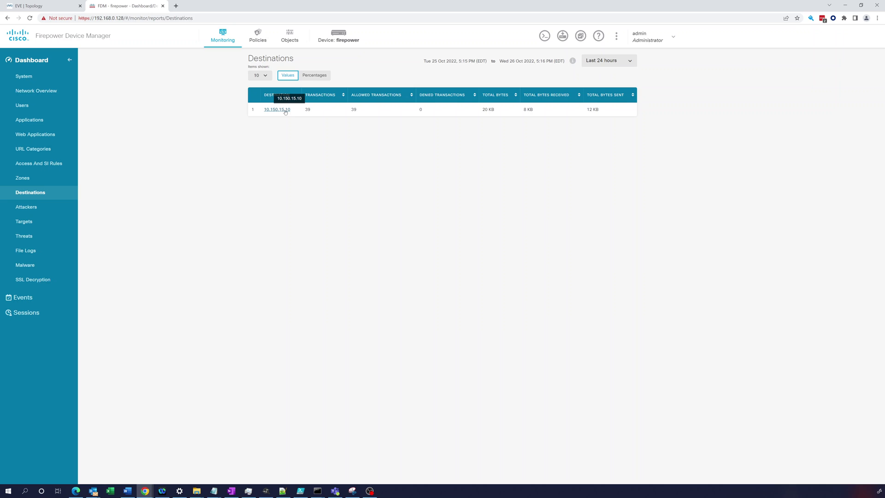
left_click(25, 221)
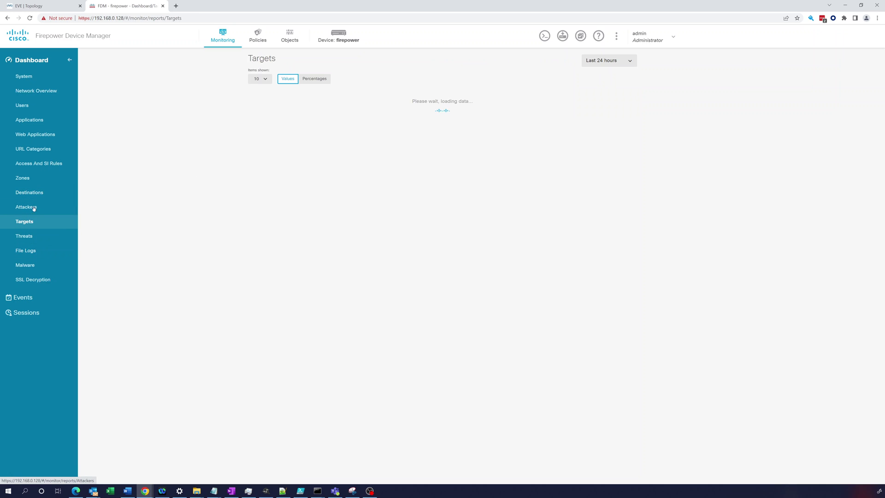
left_click(33, 208)
left_click(30, 221)
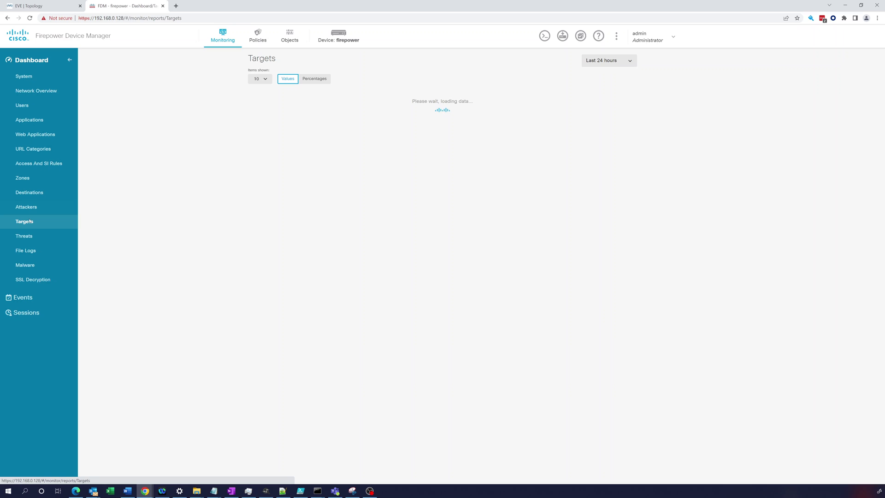
left_click(26, 238)
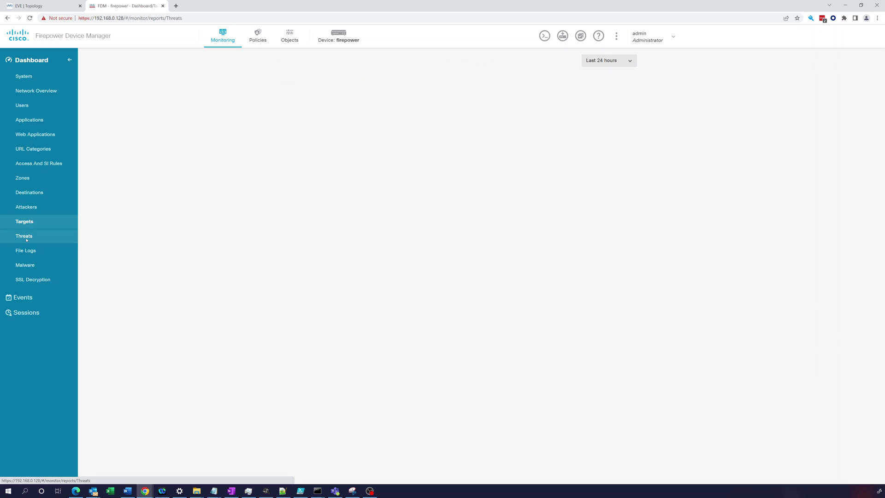
left_click(26, 251)
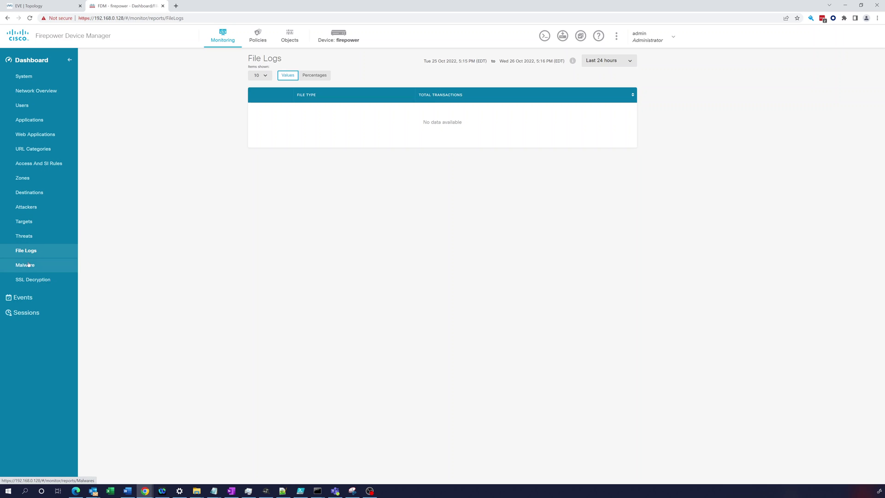
left_click(28, 265)
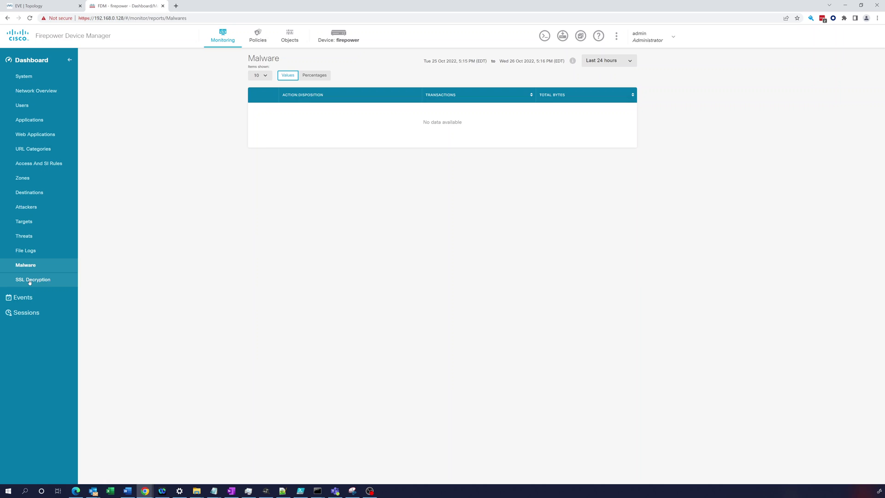
left_click(30, 282)
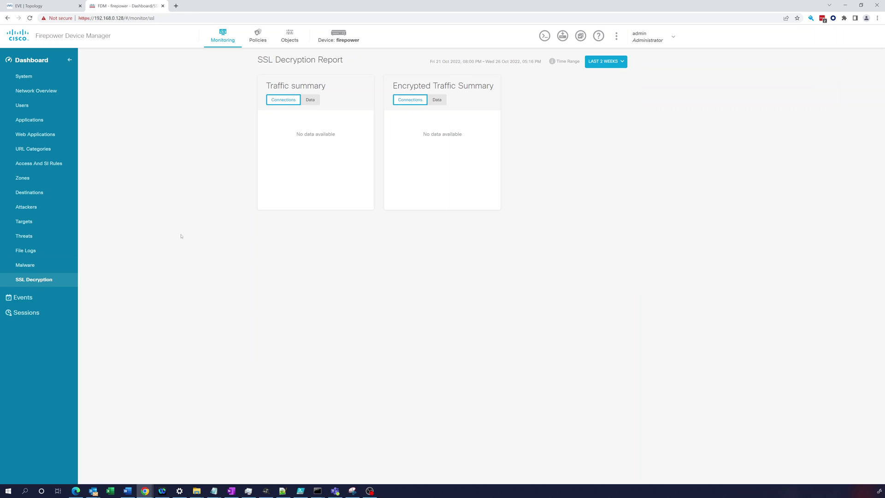
Open the event viewer and keep its auto-refresh interval at 5 seconds
left_click(22, 299)
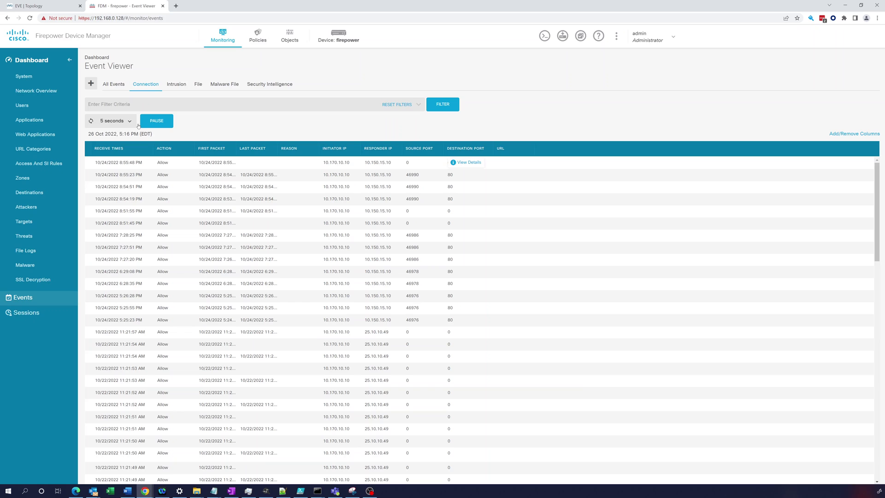
left_click(96, 122)
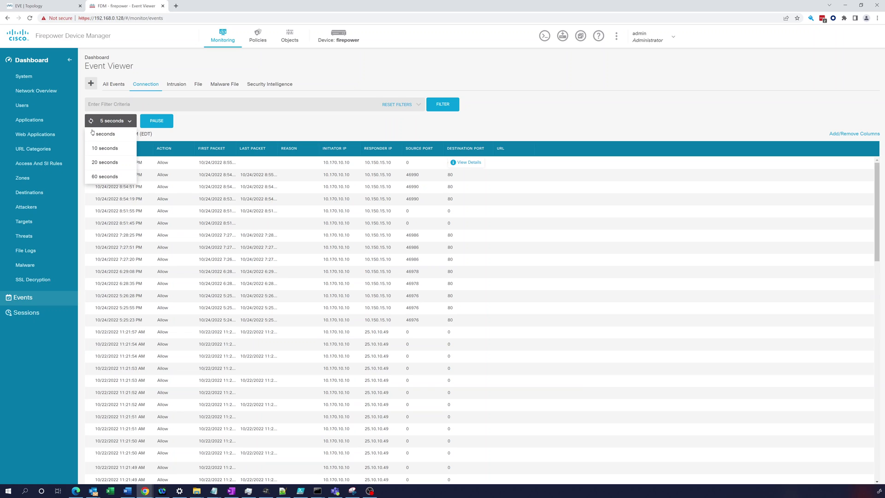
left_click(93, 133)
left_click(91, 120)
left_click(90, 121)
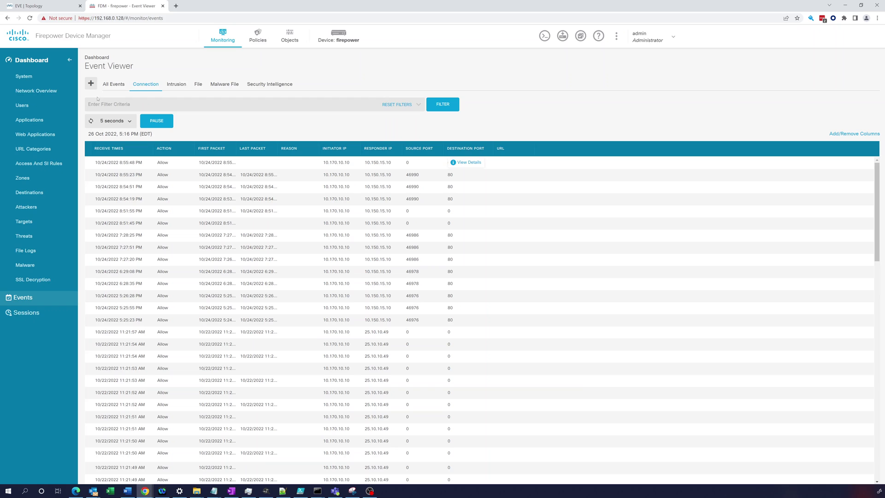
Compare intrusion and connection events, then view the one active user session
left_click(183, 86)
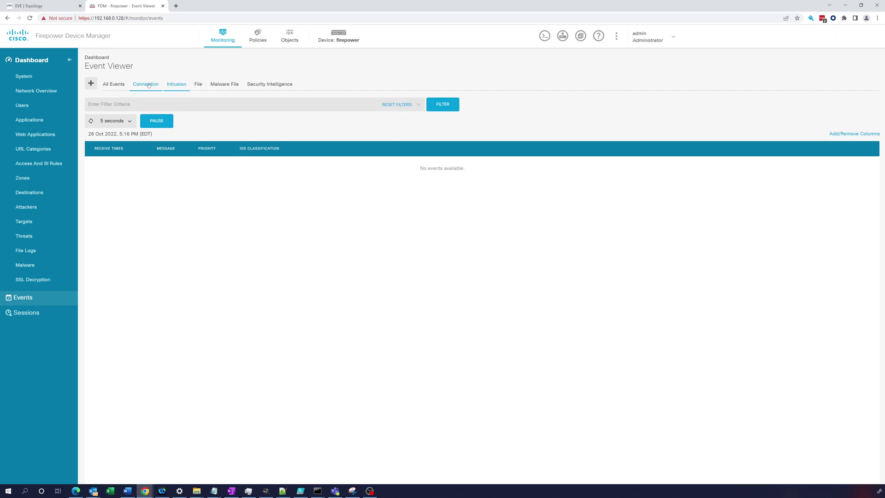
left_click(148, 85)
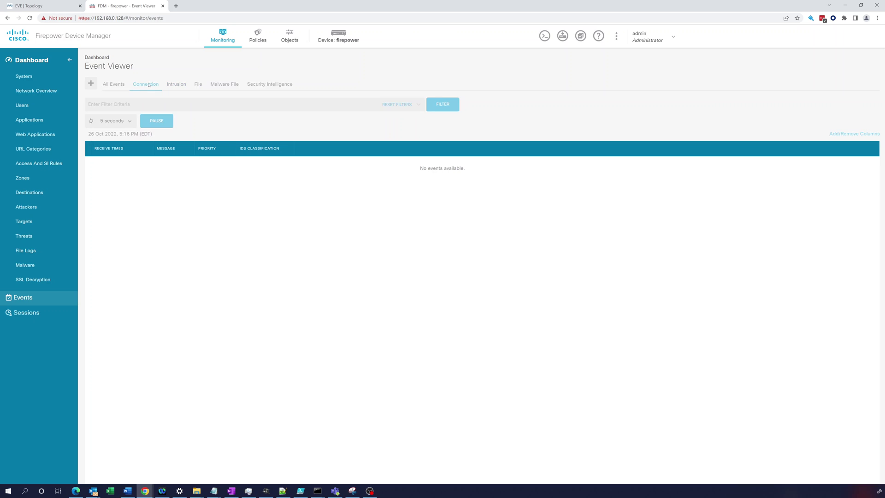
left_click(30, 312)
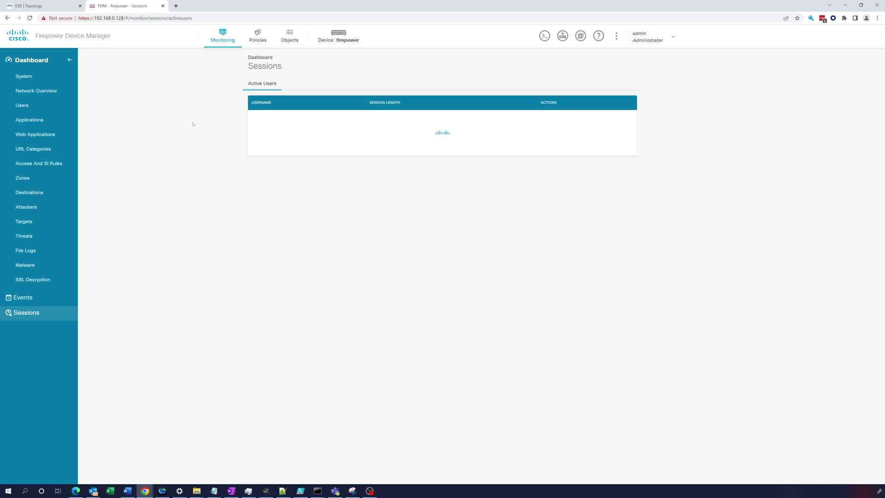
Show and refresh access rule hit counts: vpn-out at 38 hits, vpn-return at 41
left_click(262, 35)
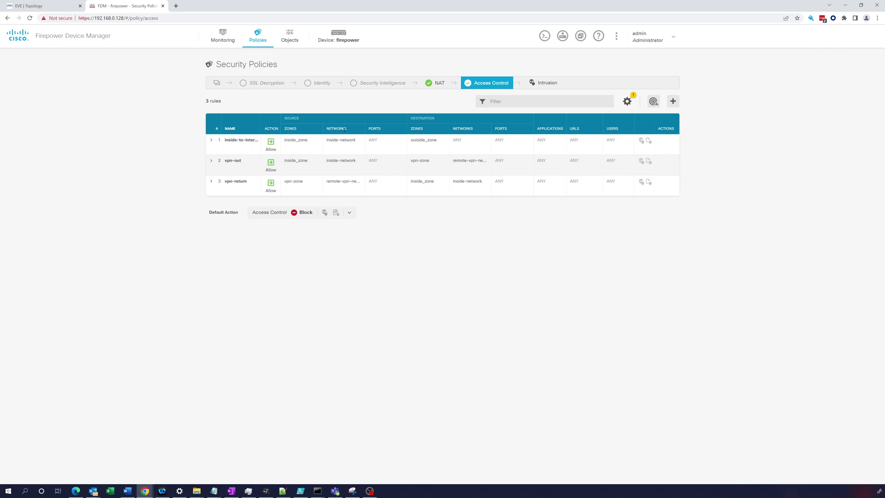
mouse_move(633, 94)
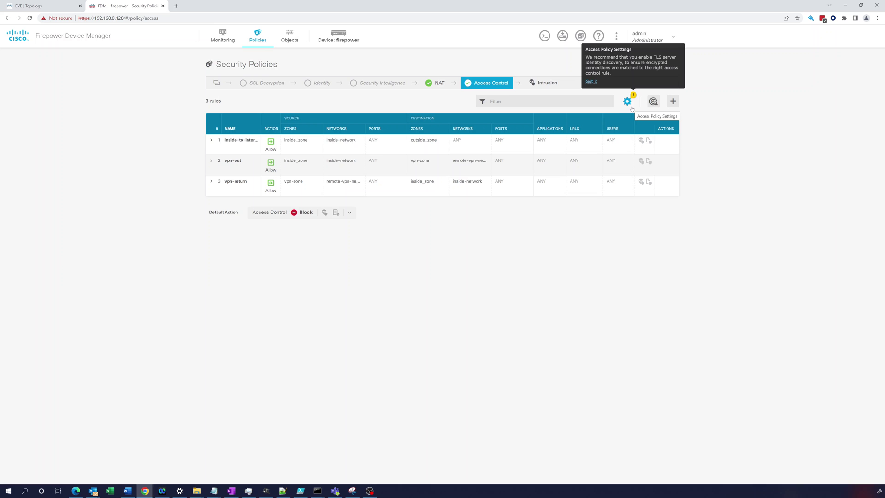
left_click(654, 101)
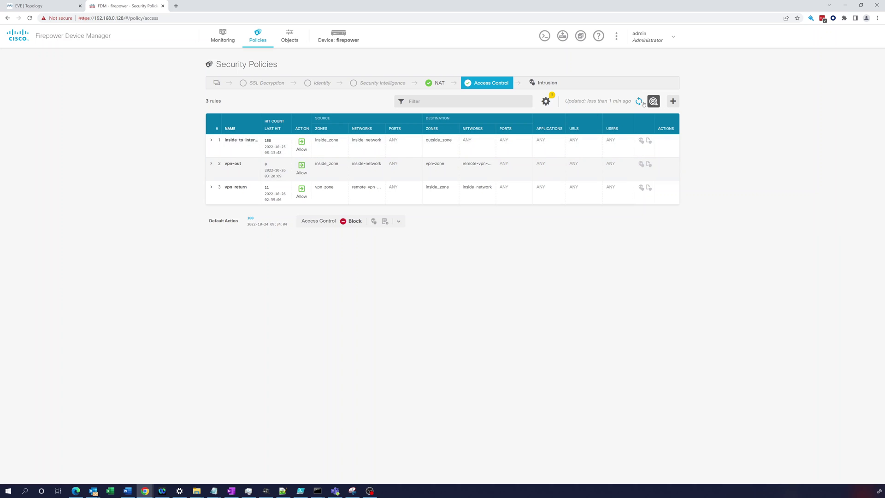
left_click(640, 101)
Pass through Network Objects to the Device Summary showing FTD for KVM, software 7.1.0-90
left_click(289, 36)
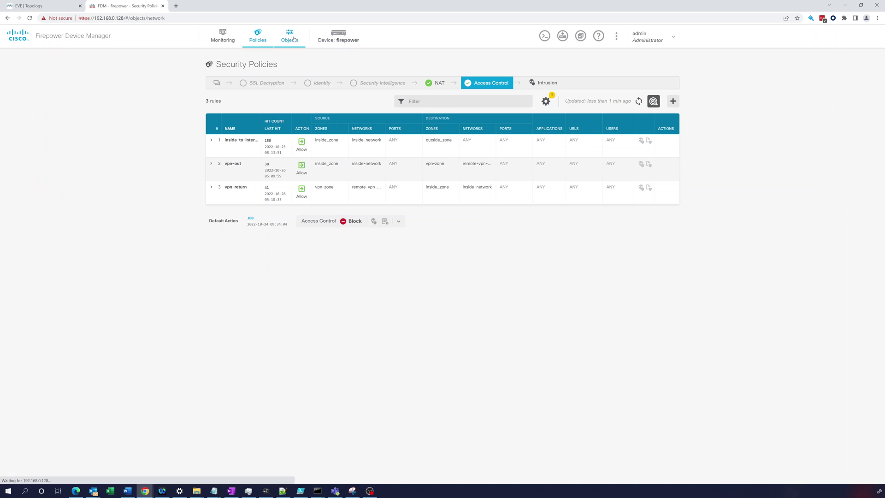
left_click(333, 39)
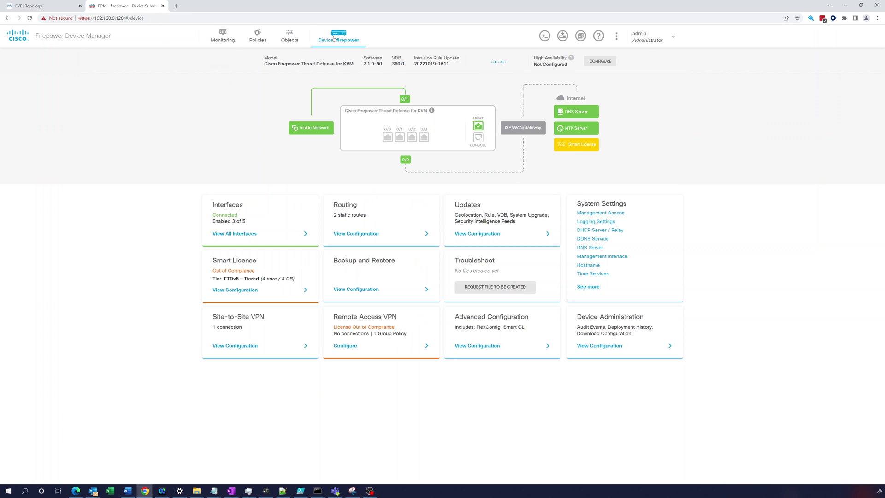